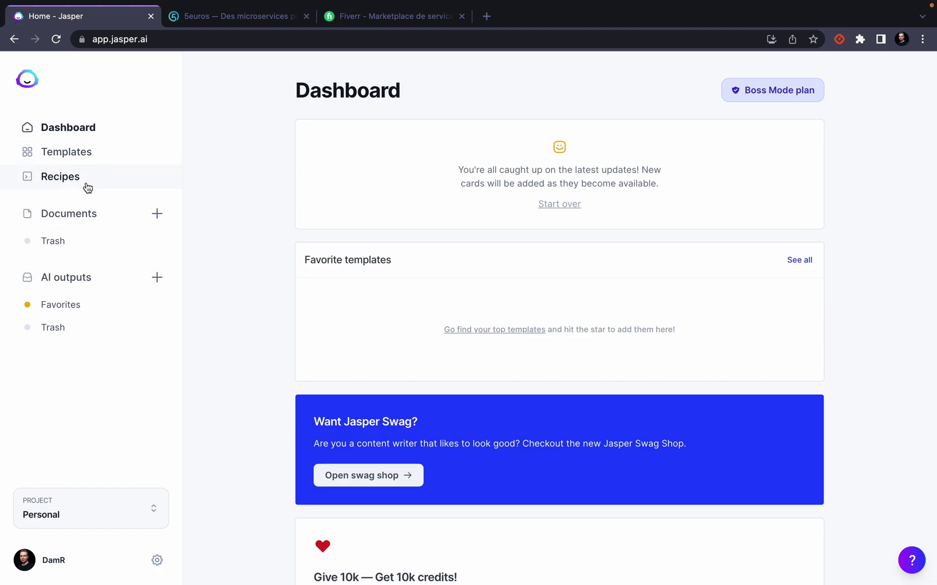
- Create a new document from the Documents template using the blog post workflow
left_click(81, 162)
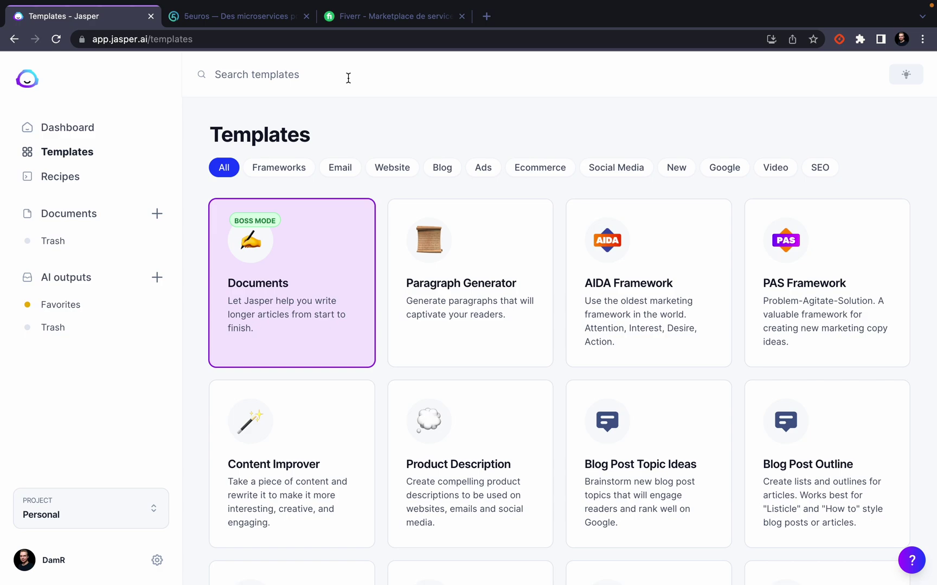
left_click(259, 267)
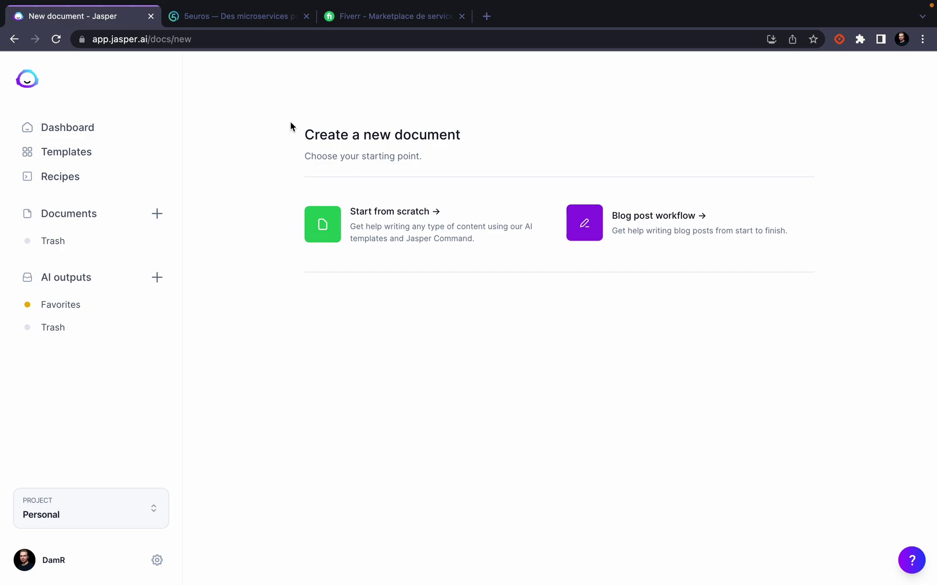
left_click(56, 151)
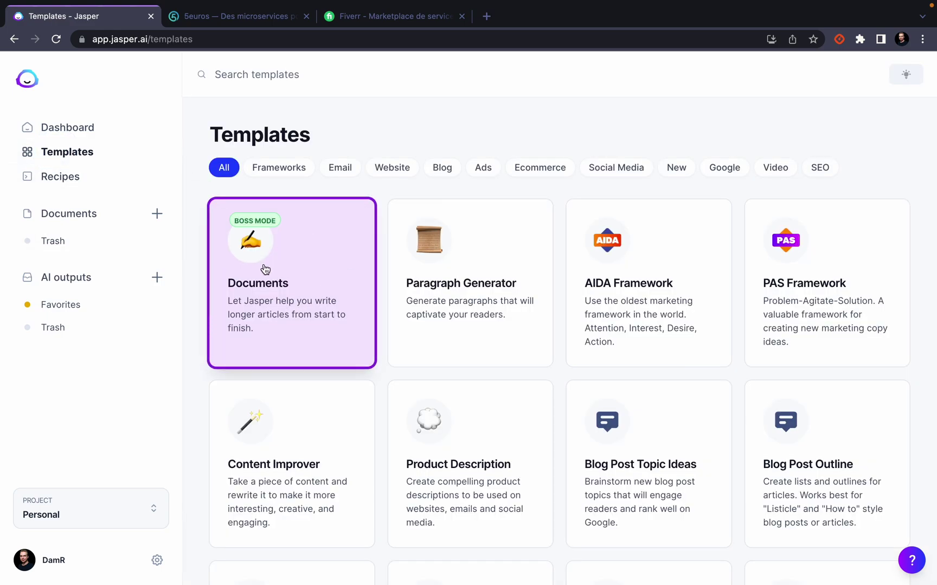
left_click(295, 286)
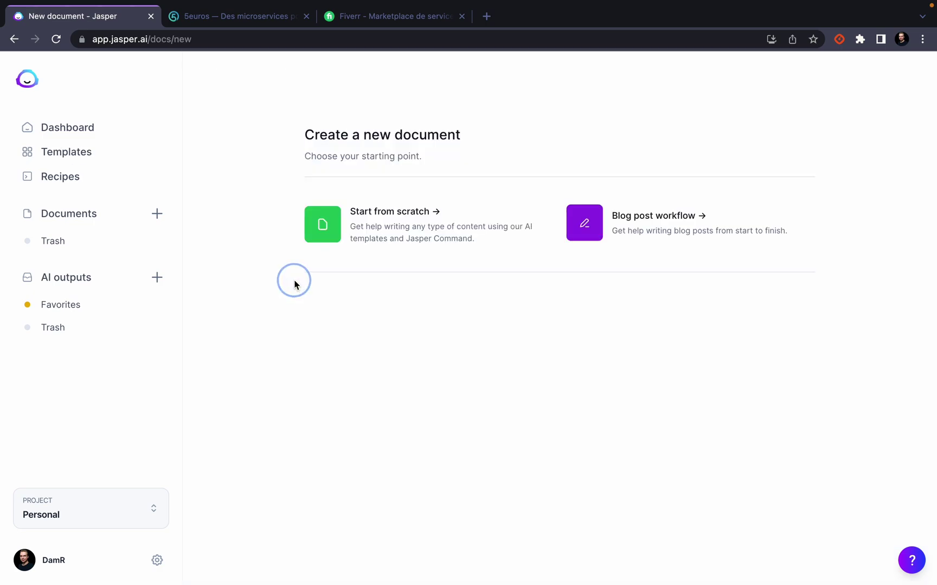
left_click(636, 240)
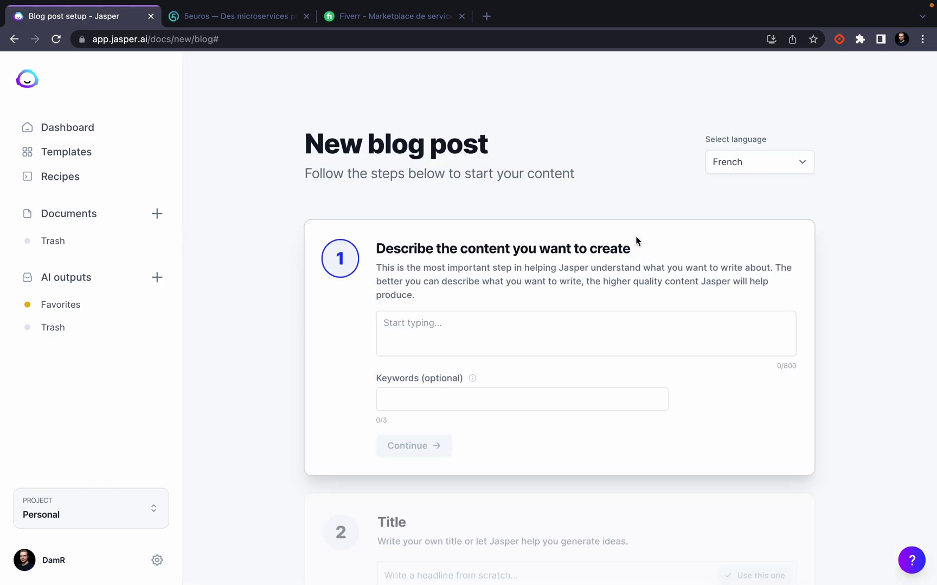
- Describe the content to create as "Comment prendre soin de ses tulipes ?", keeping French as the language
left_click(281, 143)
left_click_drag(282, 143, 568, 143)
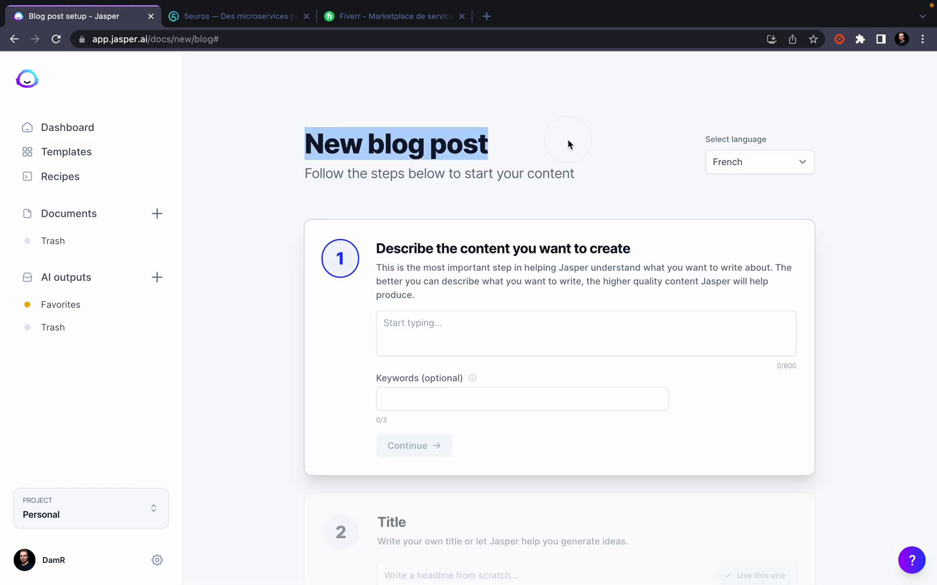
left_click(426, 313)
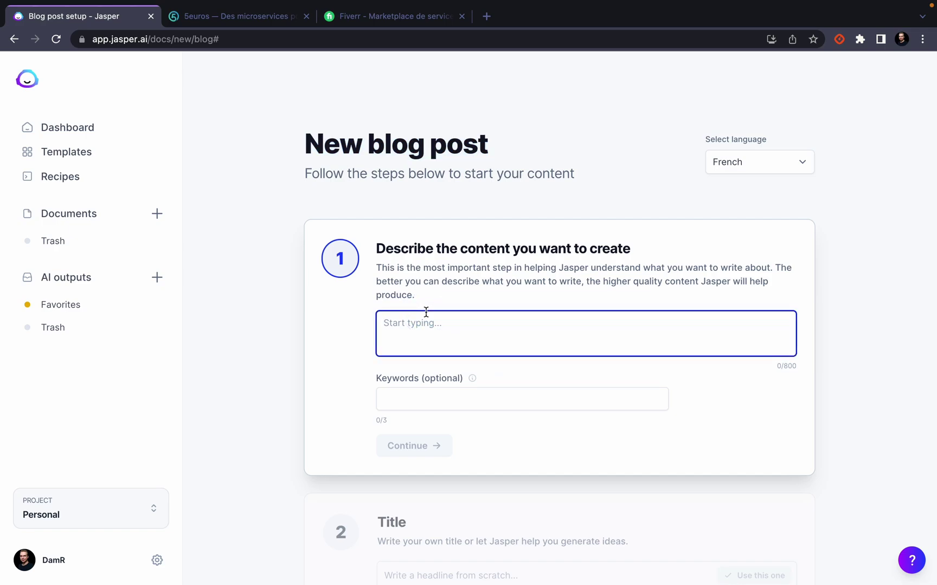
type("C")
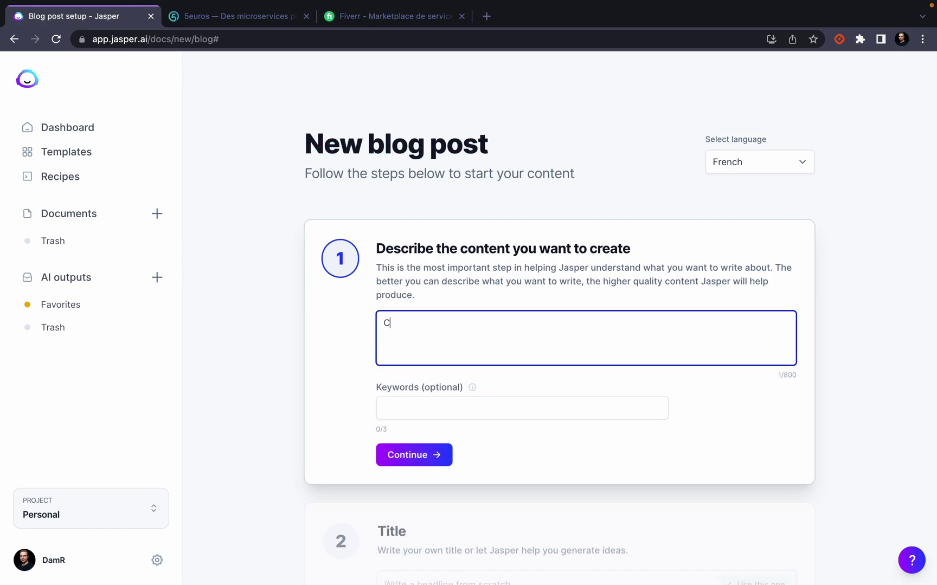
type("omment prendre spo")
key("BackSpace")
type("oin d")
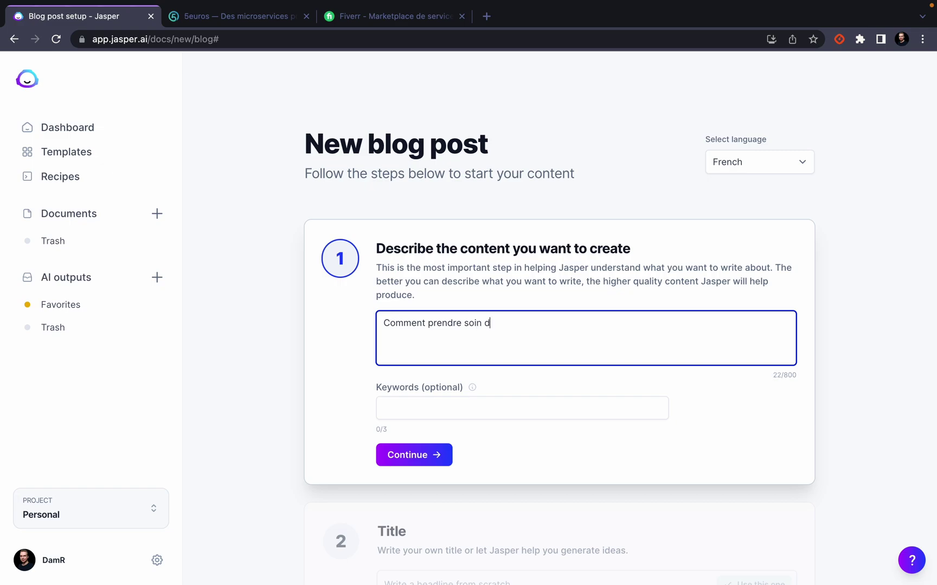
type("e ses tulipes ?")
left_click(745, 169)
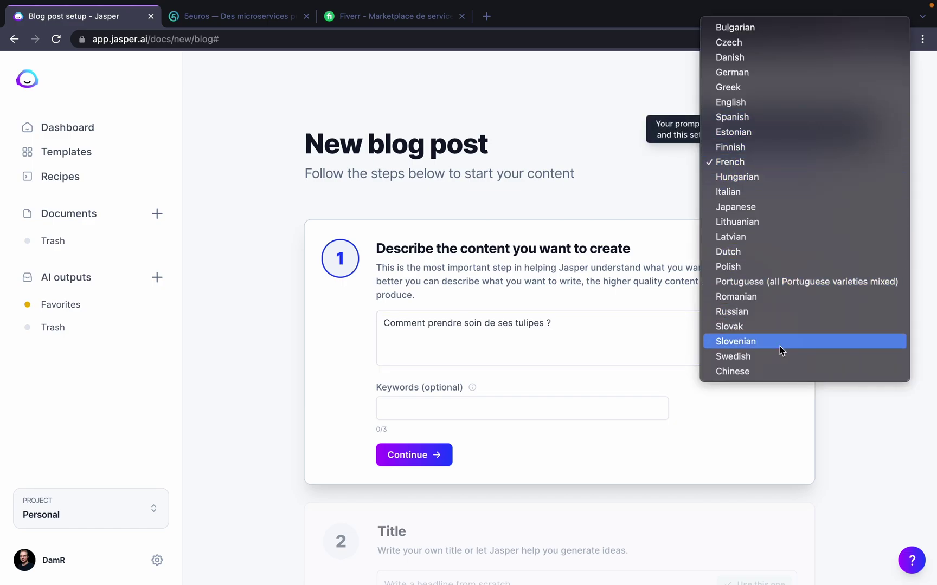
left_click(611, 194)
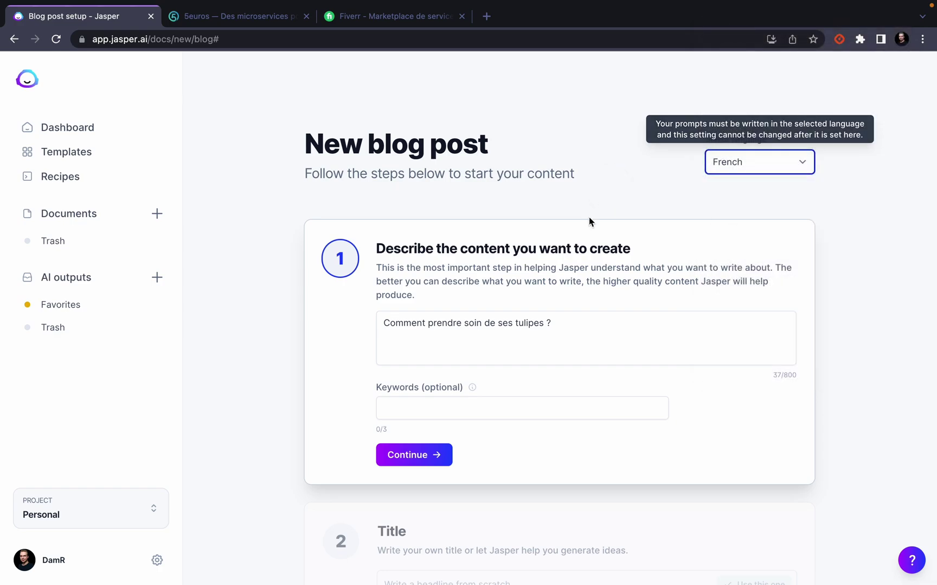
- Add the keywords "tulipes" and "fleurs" to the blog post and continue to the title stage
left_click(431, 412)
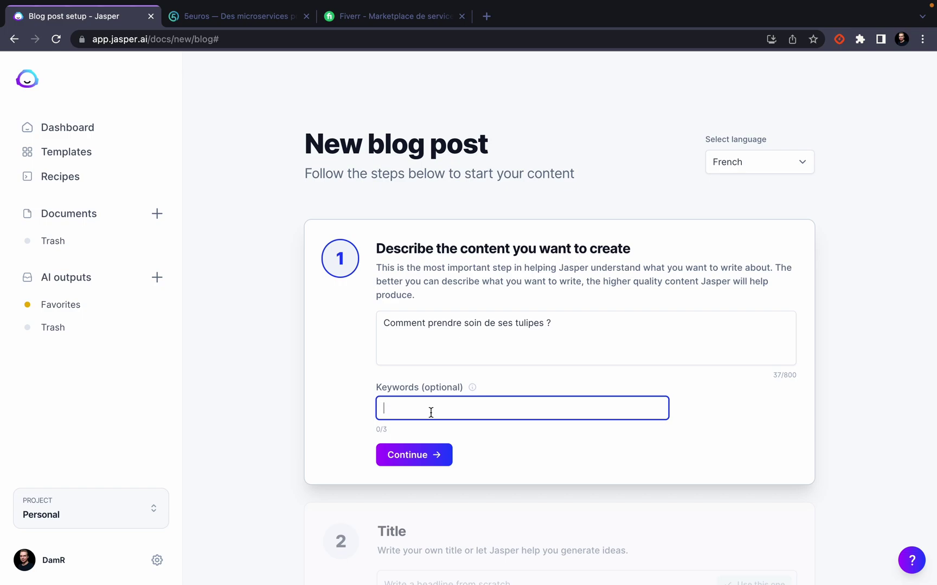
type("tulipes")
key("Return")
type("fleurs")
key("Return")
left_click(429, 456)
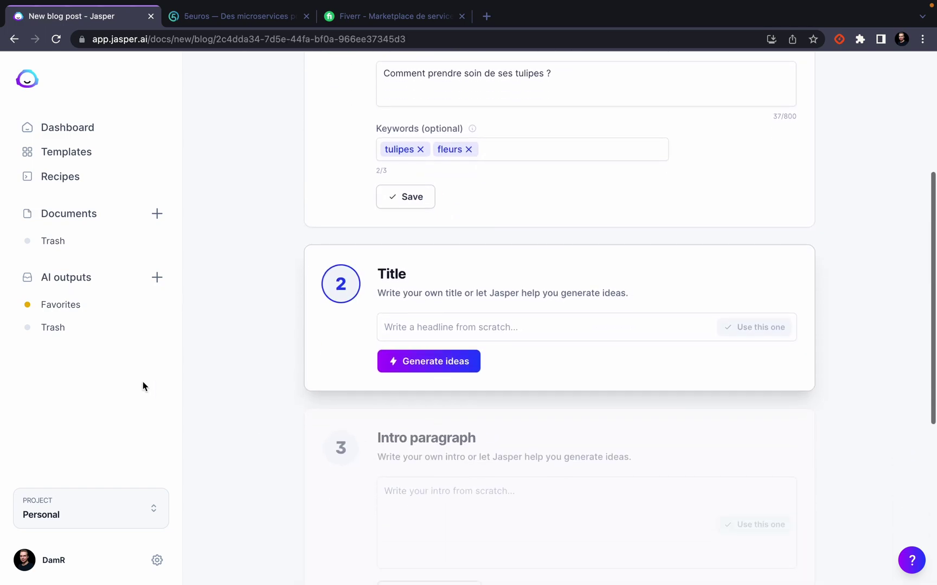
- Generate title ideas and use "Comment prendre soin des tulipes : Le guide ultime" as the blog post title
left_click(439, 365)
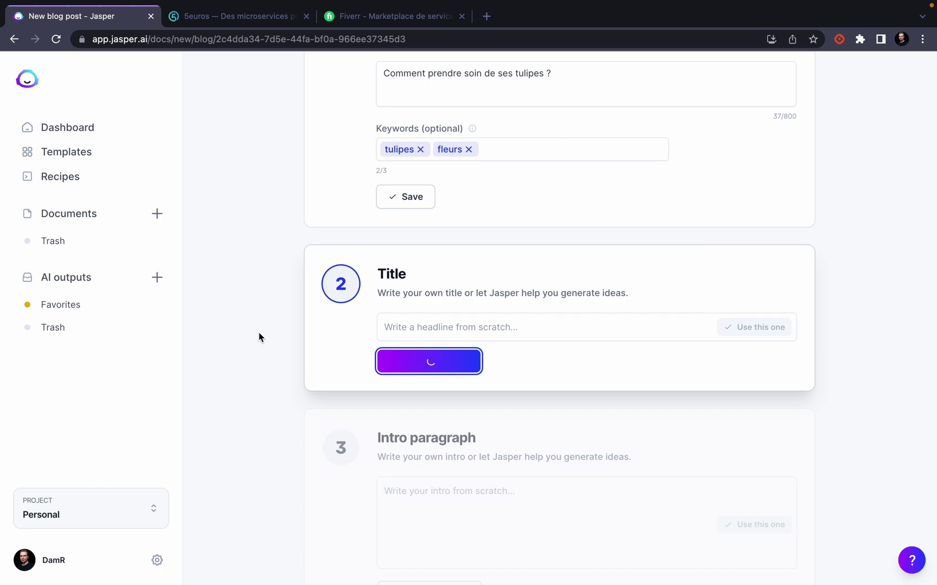
mouse_move(477, 371)
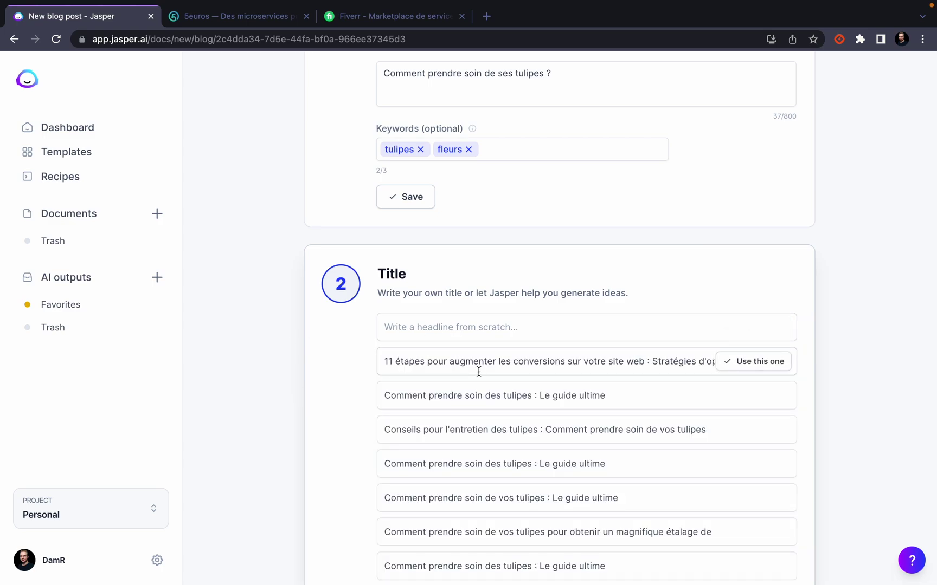
scroll(526, 369, "down", 2)
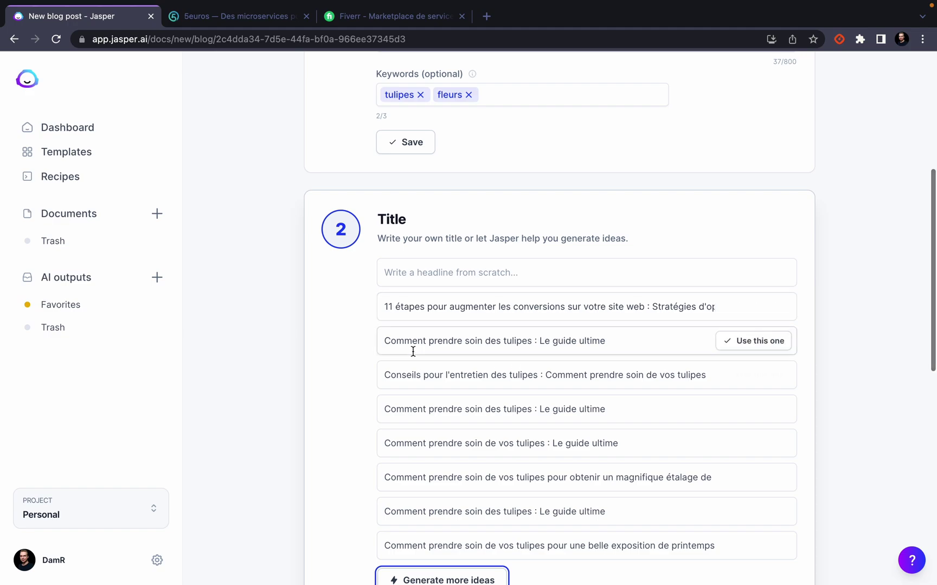
scroll(413, 351, "down", 2)
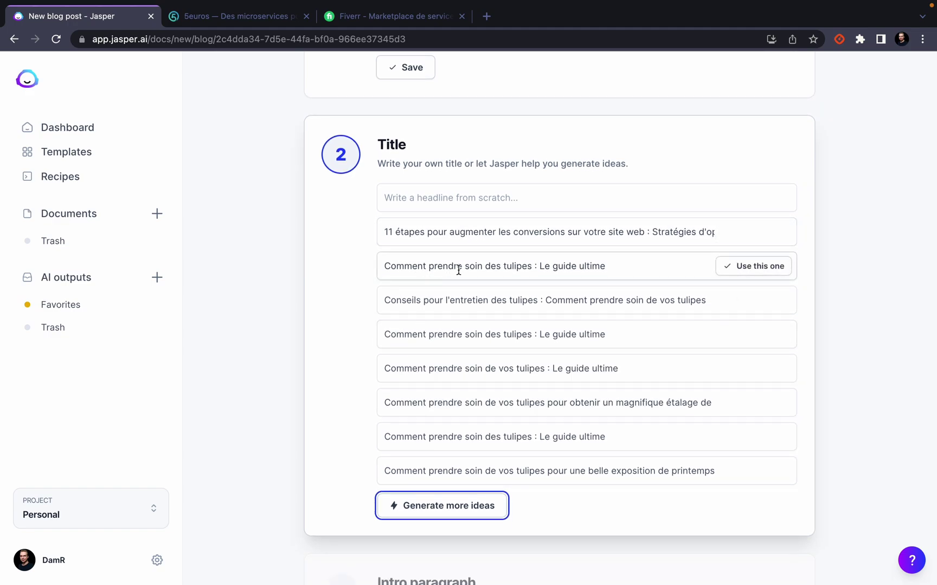
left_click(736, 267)
- Generate intro paragraph ideas and use the one beginning "Si vous avez récemment reçu un bouquet de tulipes"
left_click(403, 389)
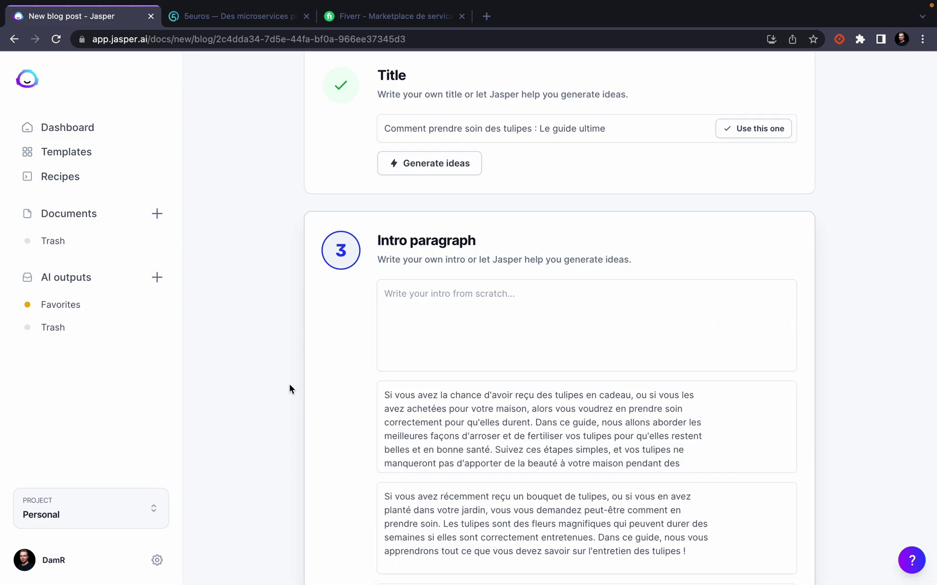
scroll(288, 382, "down", 3)
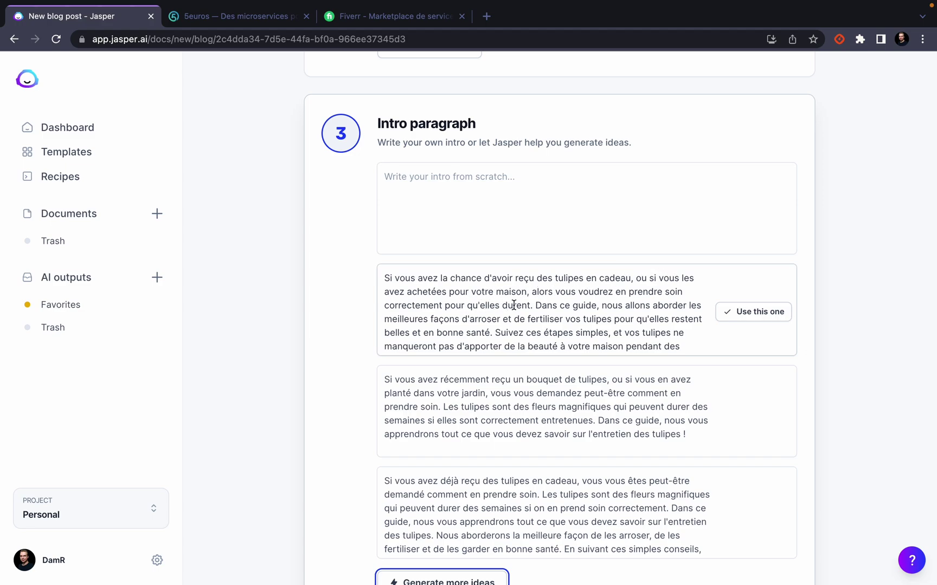
scroll(514, 305, "down", 5)
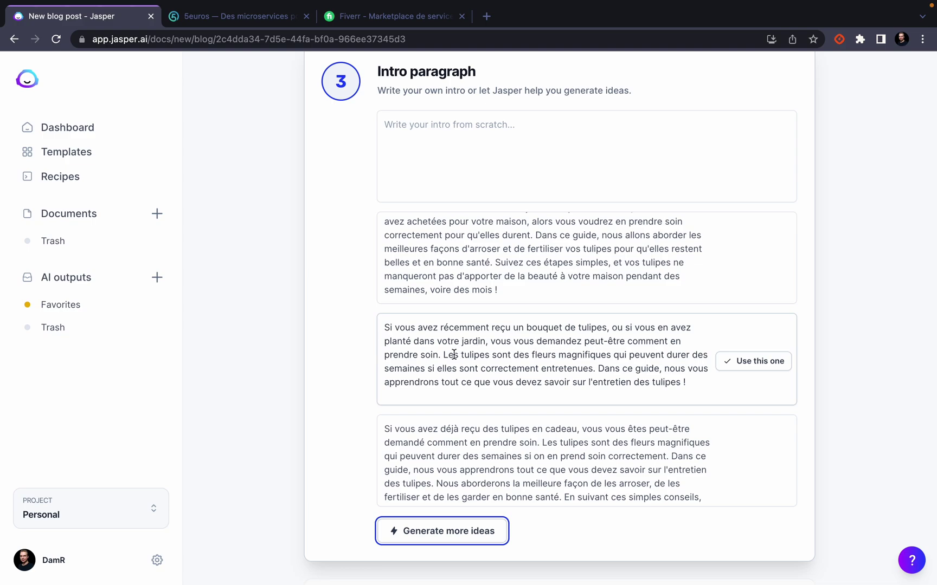
left_click(761, 364)
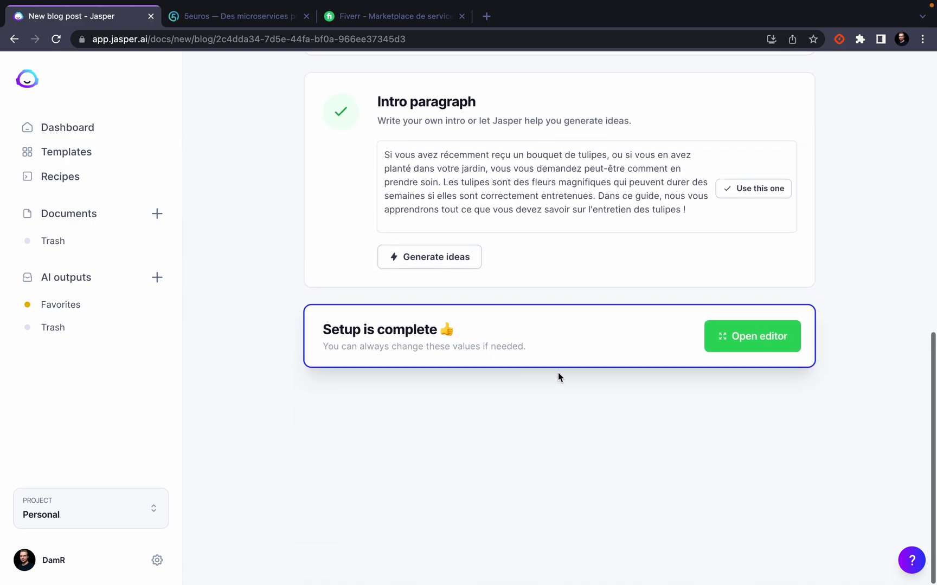
- Open the completed blog post in the editor and add two line breaks after the intro paragraph
left_click(758, 336)
left_click(715, 224)
key("Return")
key("Return")
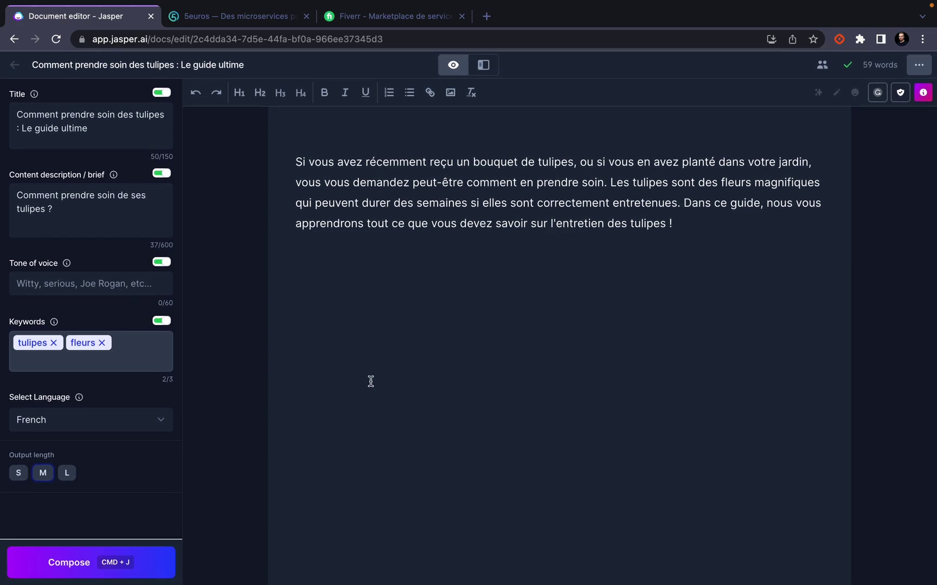
- Show the templates beside the document, choose Blog Post Outline and clear its sample title/topic
left_click(483, 64)
left_click(65, 244)
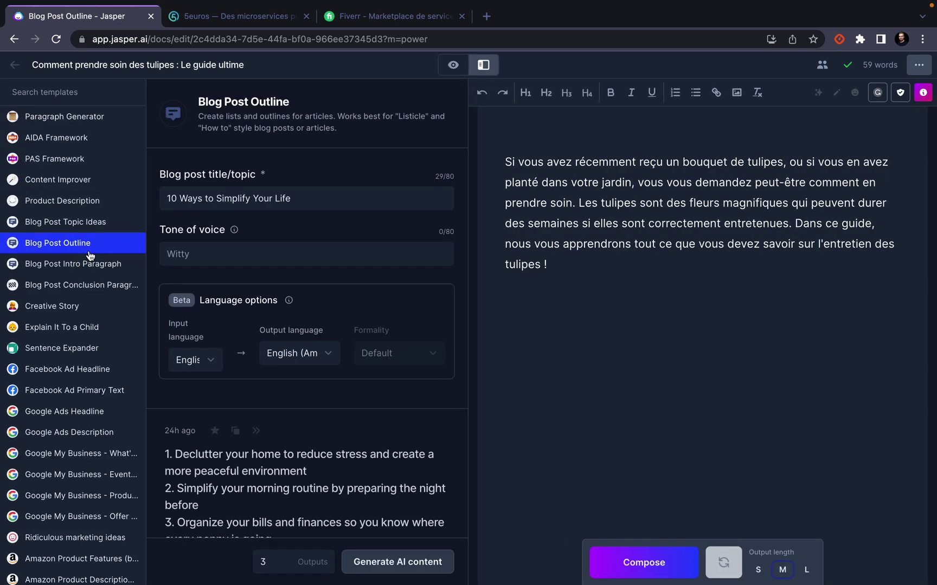
left_click_drag(317, 201, 28, 191)
key("BackSpace")
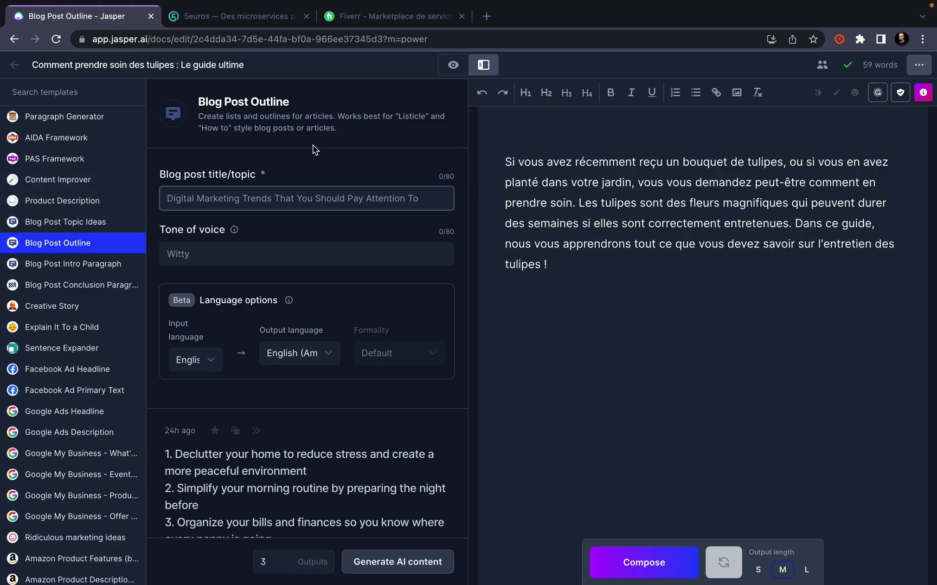
- Copy the title "Comment prendre soin des tulipes : Le guide ultime" from the document settings into the outline's blog post title/topic
left_click(236, 66)
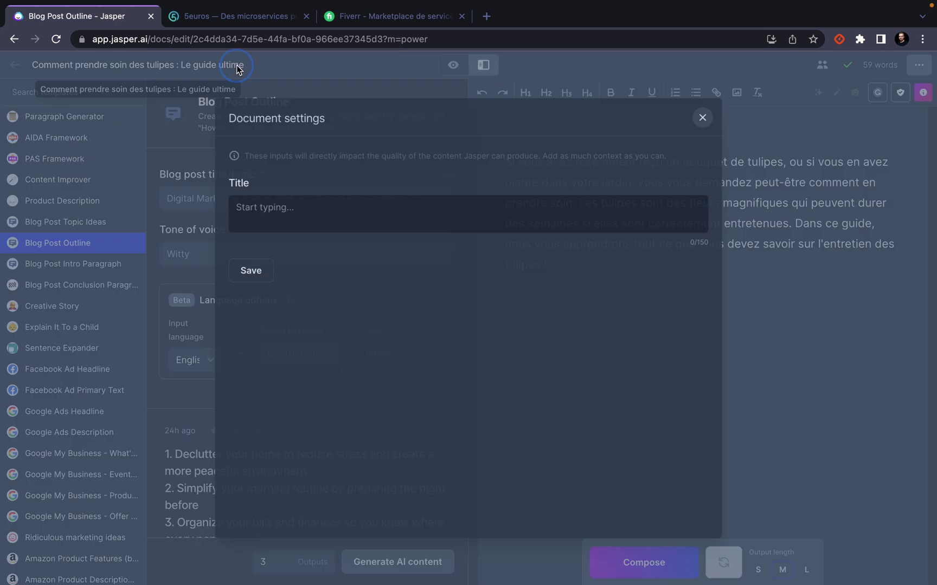
left_click_drag(485, 207, 121, 202)
key("ctrl+c")
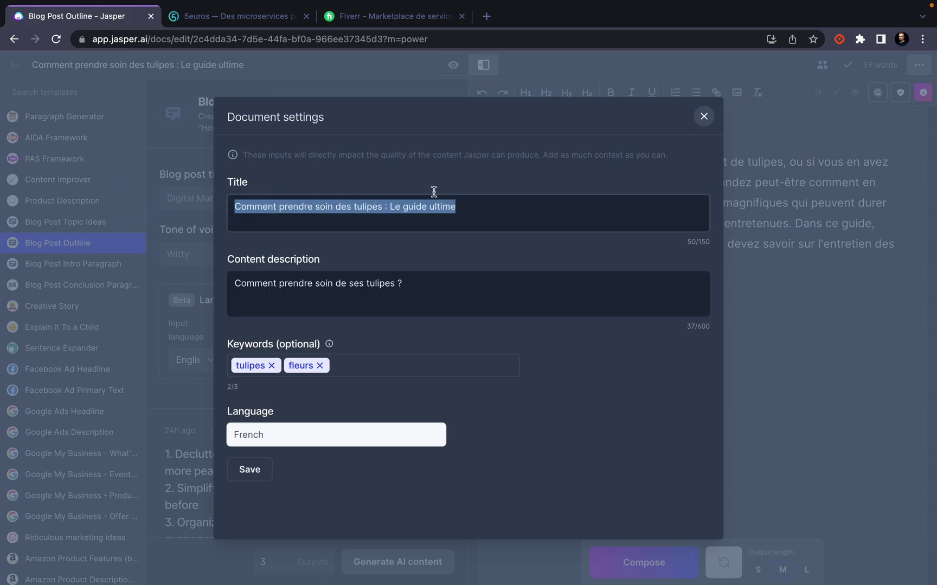
left_click(703, 117)
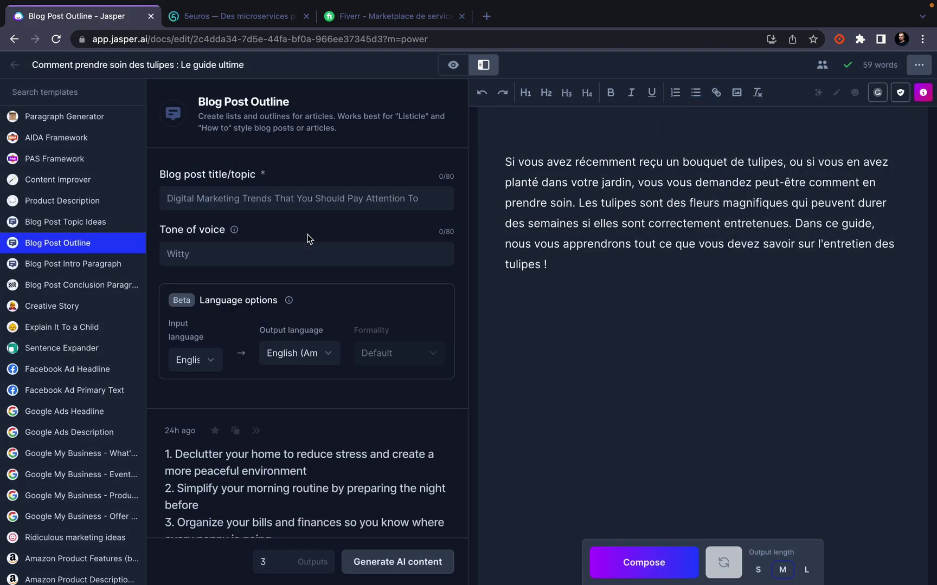
left_click(320, 201)
key("ctrl+v")
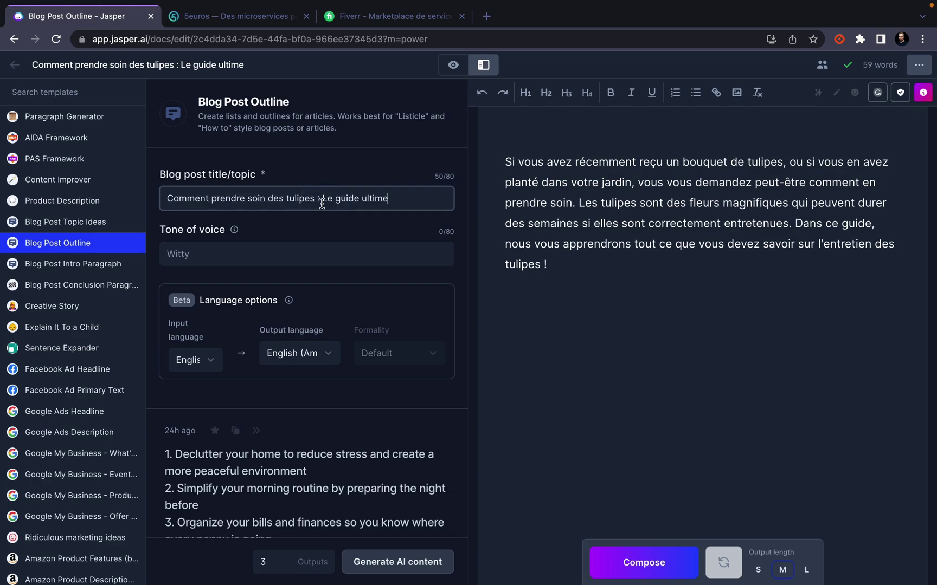
- Set both the input language and the output language of the outline to French
left_click(220, 360)
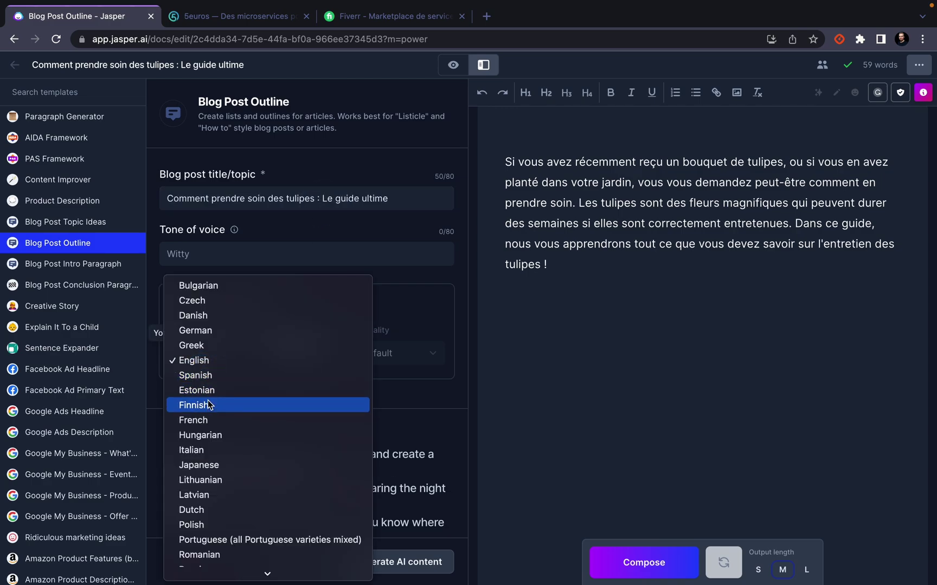
left_click(208, 421)
left_click(287, 360)
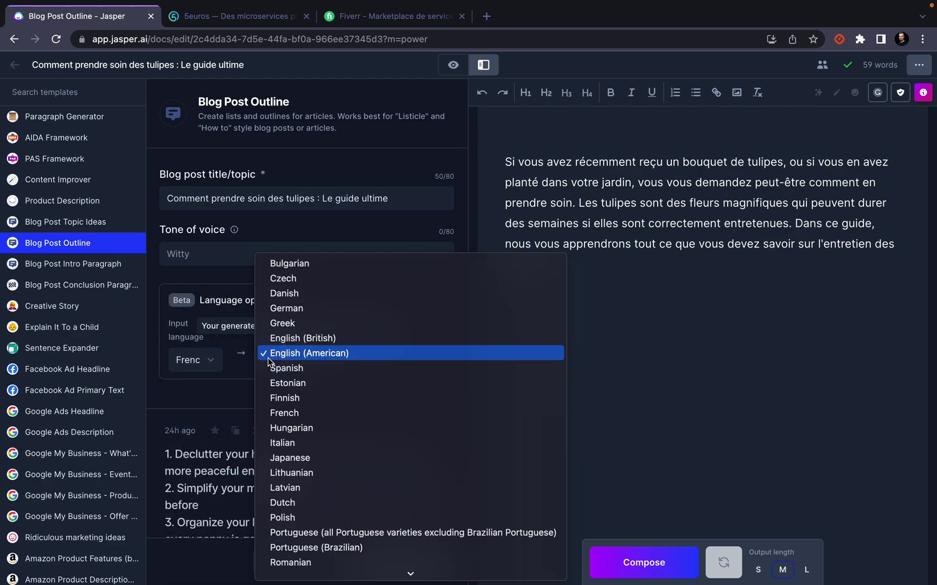
left_click(288, 398)
left_click(305, 361)
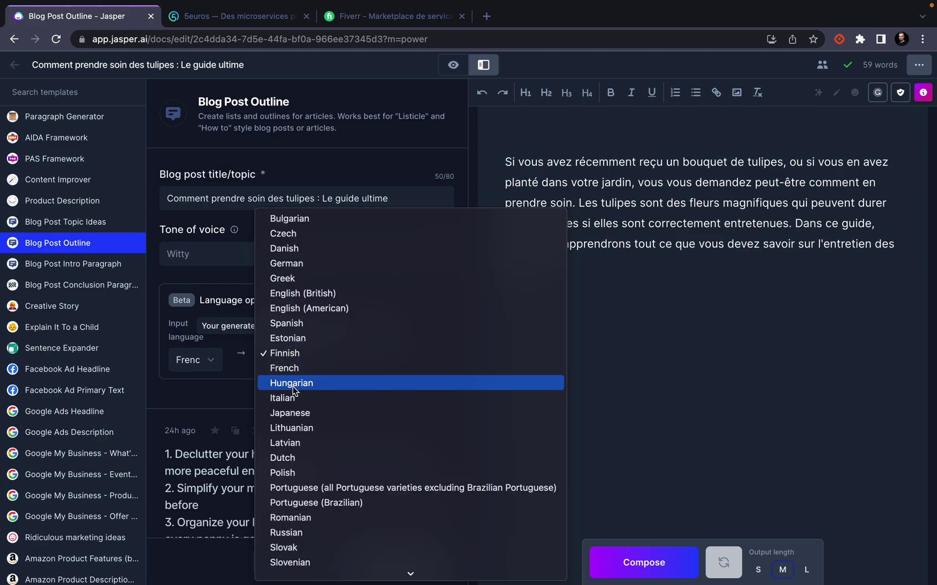
left_click(296, 370)
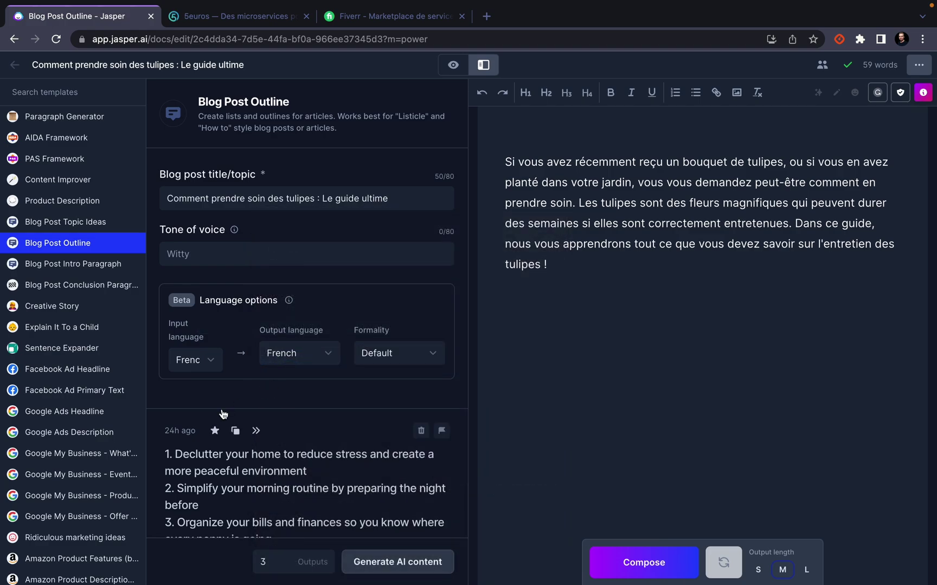
- Generate three AI outlines for the tulip blog post and review the suggestions
left_click(388, 563)
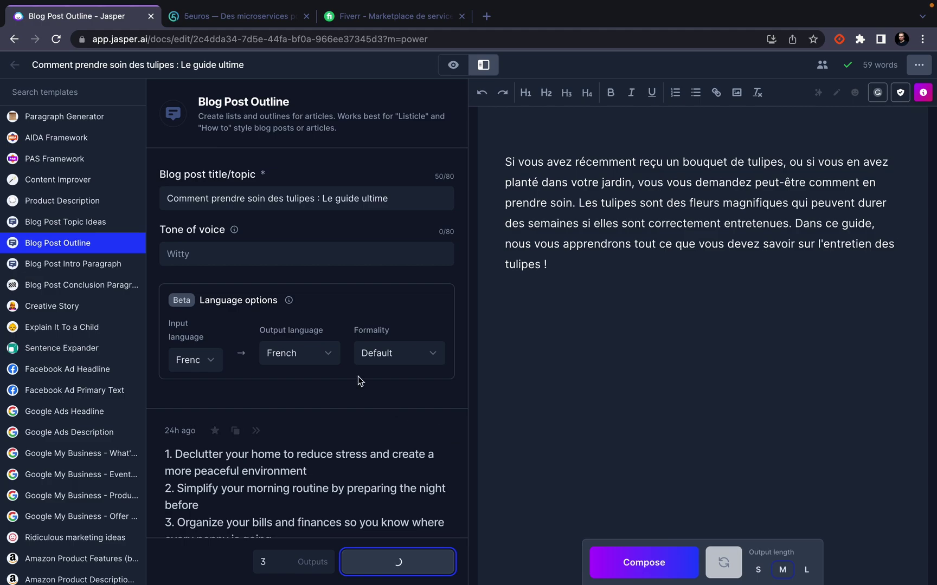
scroll(297, 453, "down", 3)
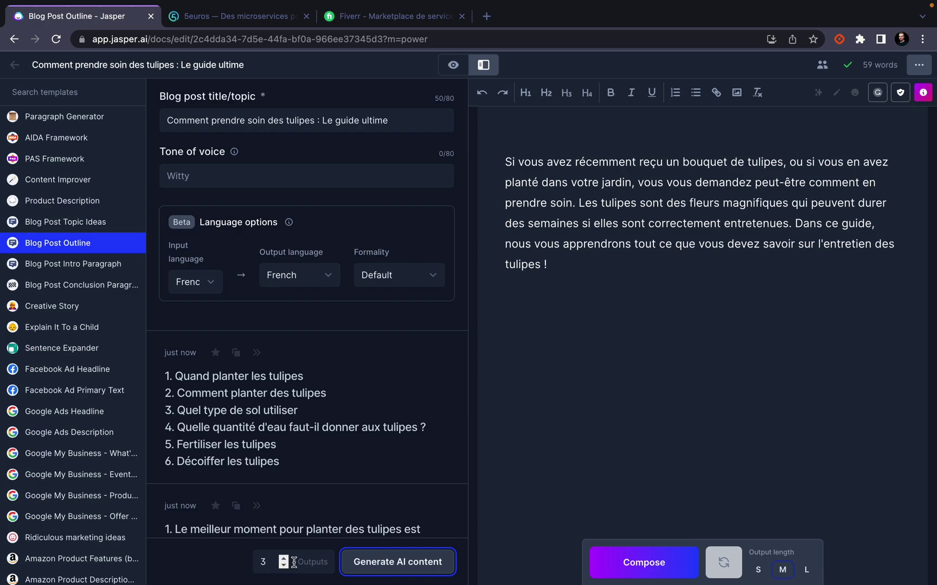
scroll(296, 460, "down", 3)
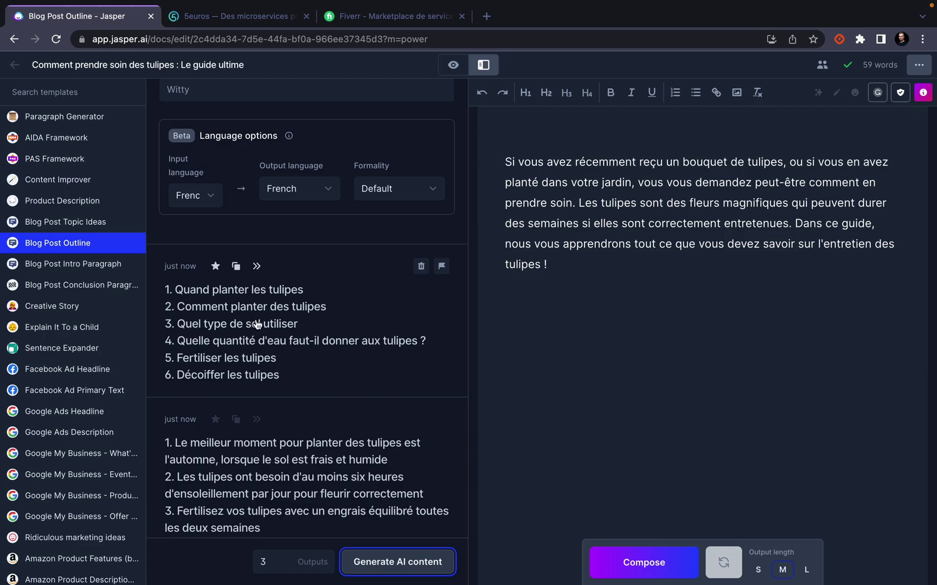
- Copy the first generated outline, from "Quand planter les tulipes" to "Décoiffer les tulipes", into the document below the introduction paragraph
left_click(287, 365)
left_click(411, 263)
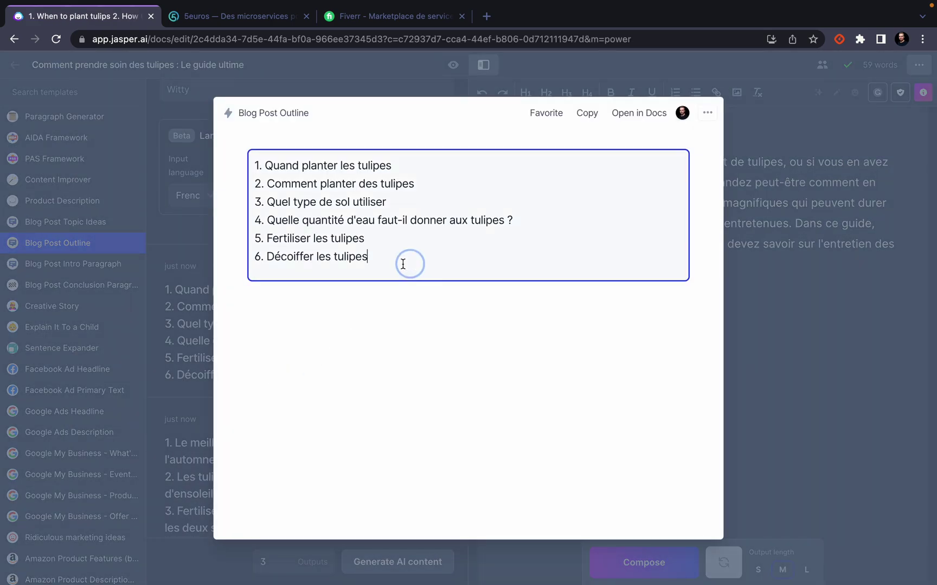
key("ctrl+a")
key("ctrl+c")
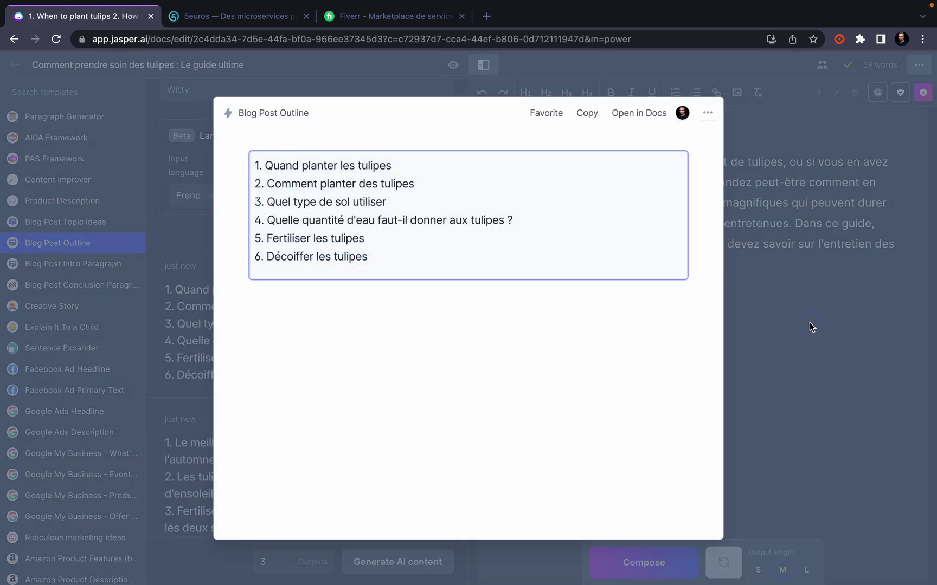
left_click(809, 324)
left_click(651, 349)
key("ctrl+v")
- Insert blank lines under the heading "1. Quand planter les tulipes" and compose AI text for that section
left_click(676, 307)
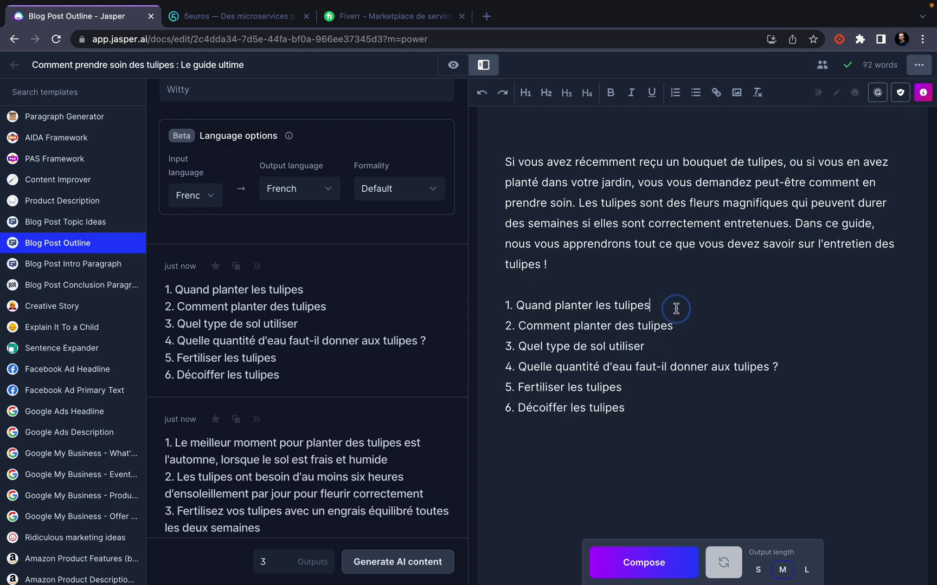
key("Return")
key("Return")
key("Up")
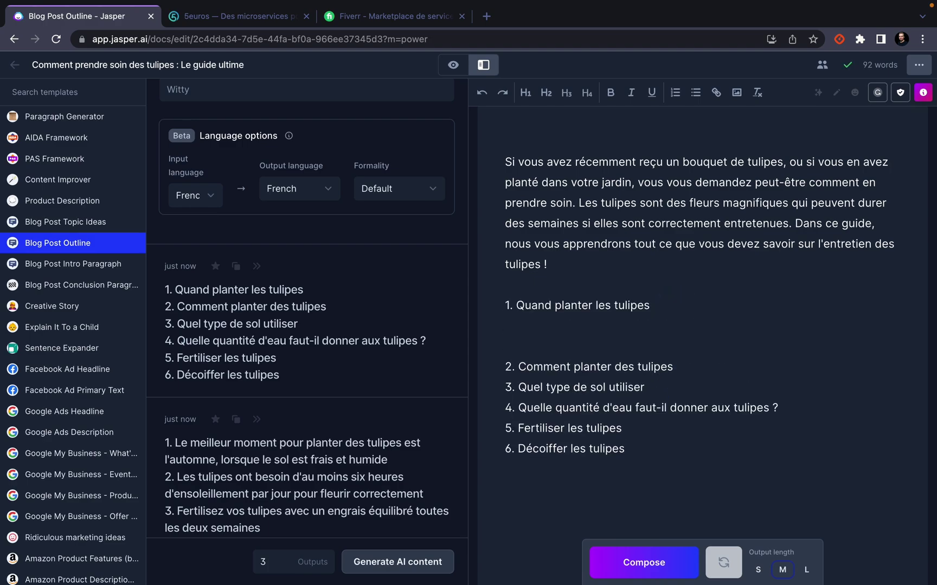
left_click(636, 568)
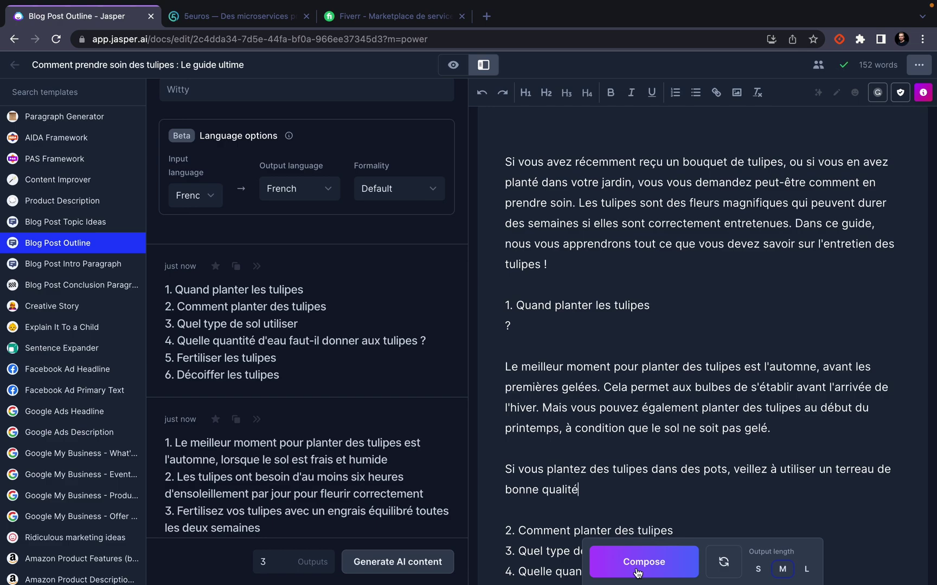
- Try composing more AI text below the last outline item, and delete the generated paragraphs
scroll(699, 466, "down", 3)
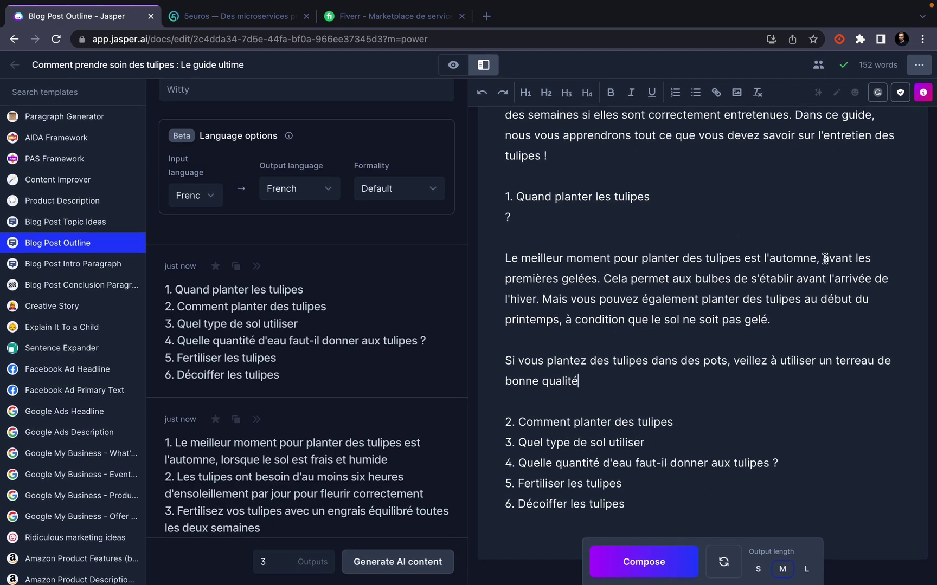
left_click(648, 386)
left_click(650, 524)
left_click(644, 562)
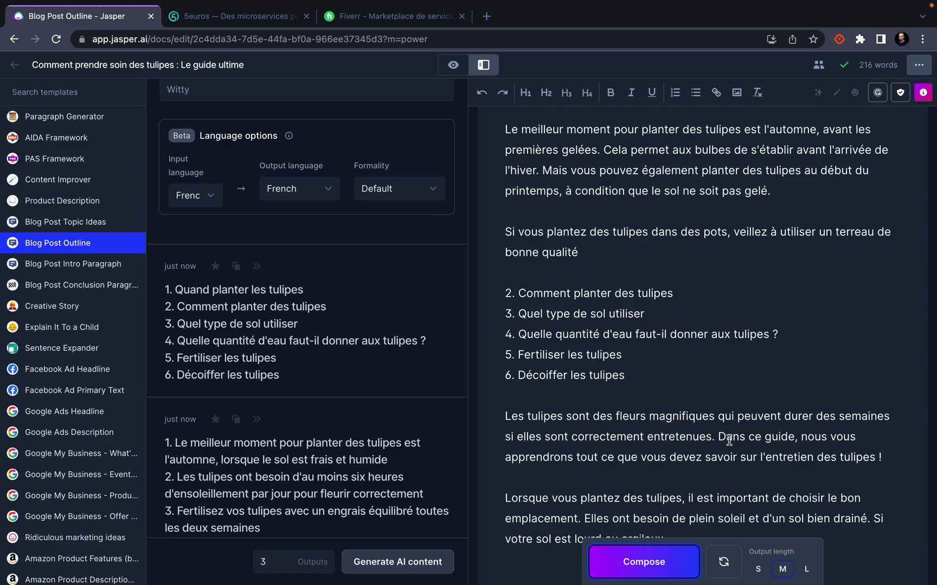
scroll(654, 464, "down", 3)
left_click_drag(664, 441, 495, 323)
key("BackSpace")
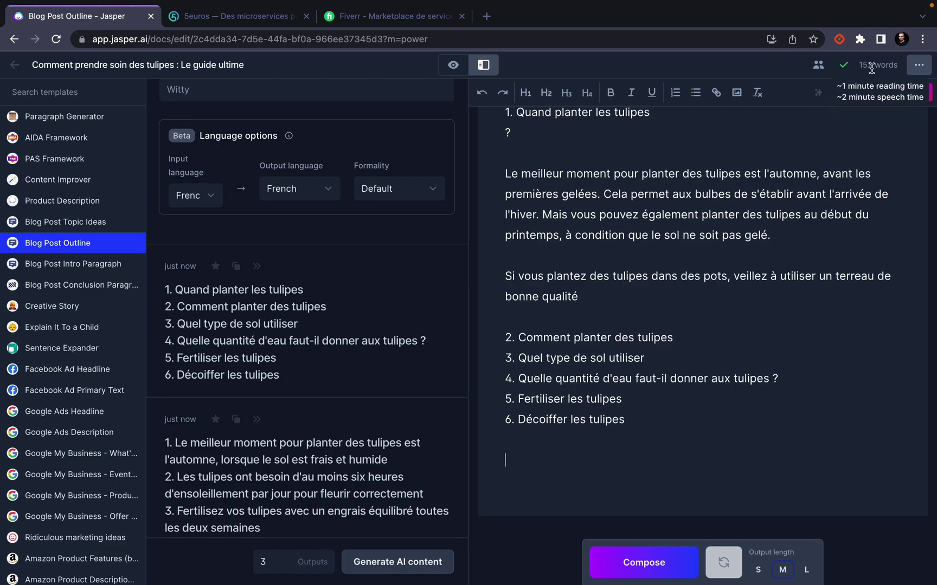
- Look over the article from its beginning, and view the 5euros and Fiverr marketplace home pages
scroll(785, 262, "up", 4)
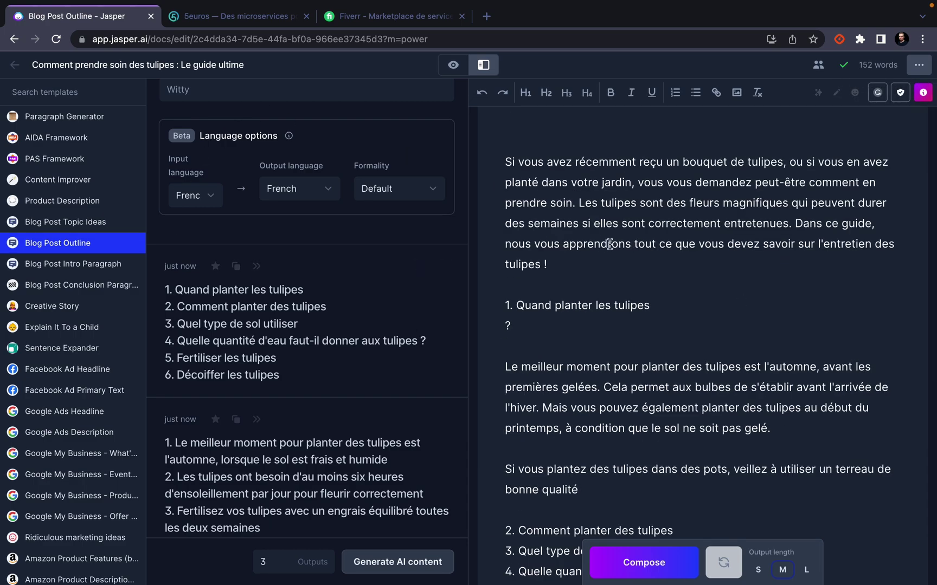
scroll(668, 285, "up", 1)
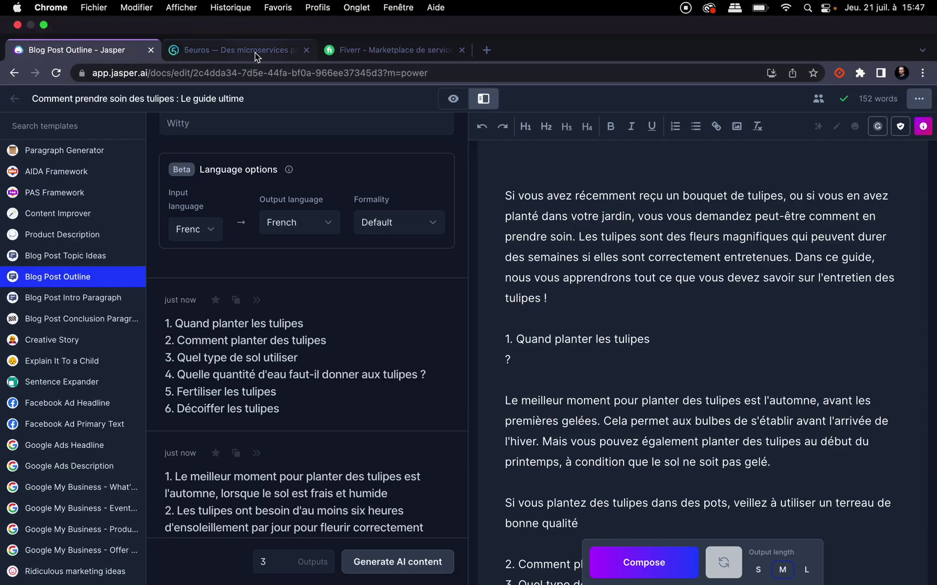
left_click(254, 52)
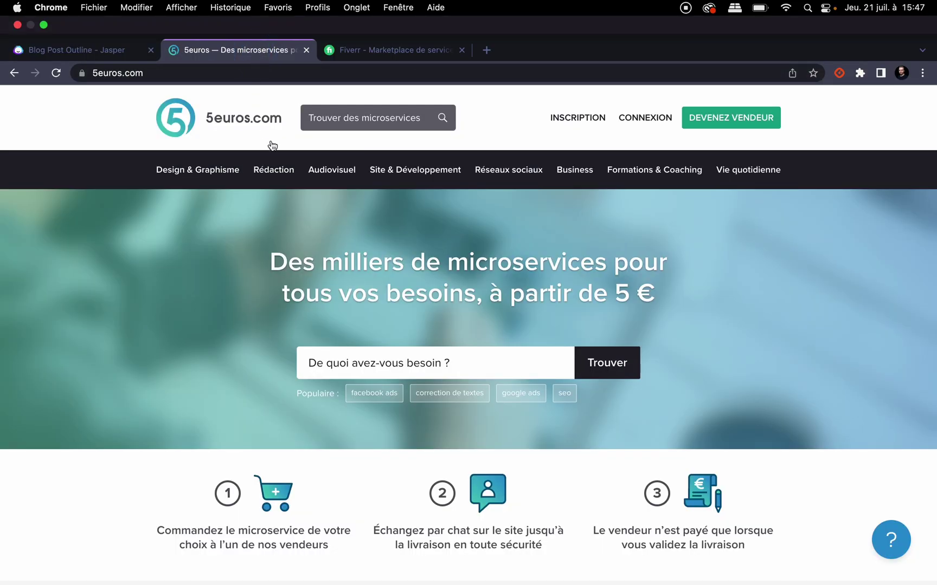
left_click(376, 21)
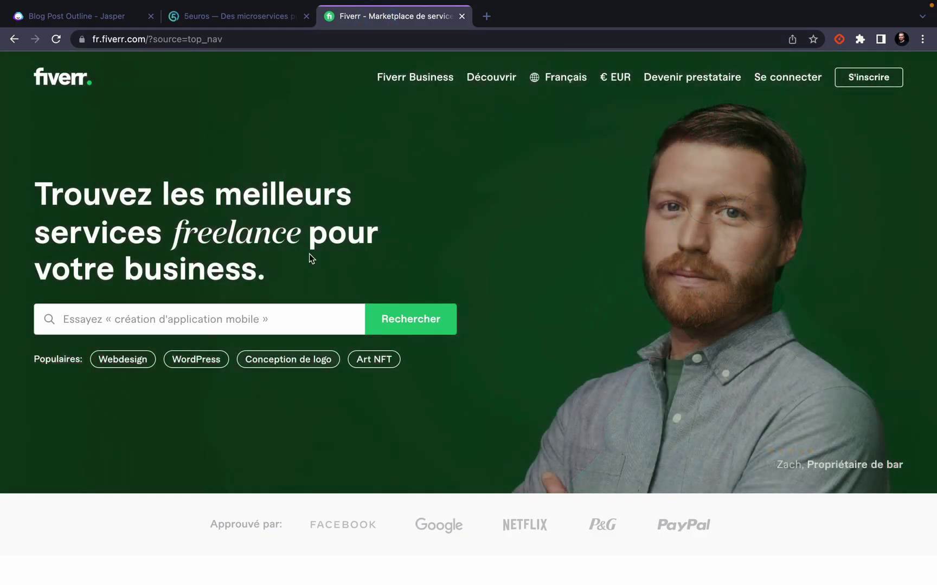
- Search 5euros for "article de blog" and browse the writing services offered
left_click(271, 10)
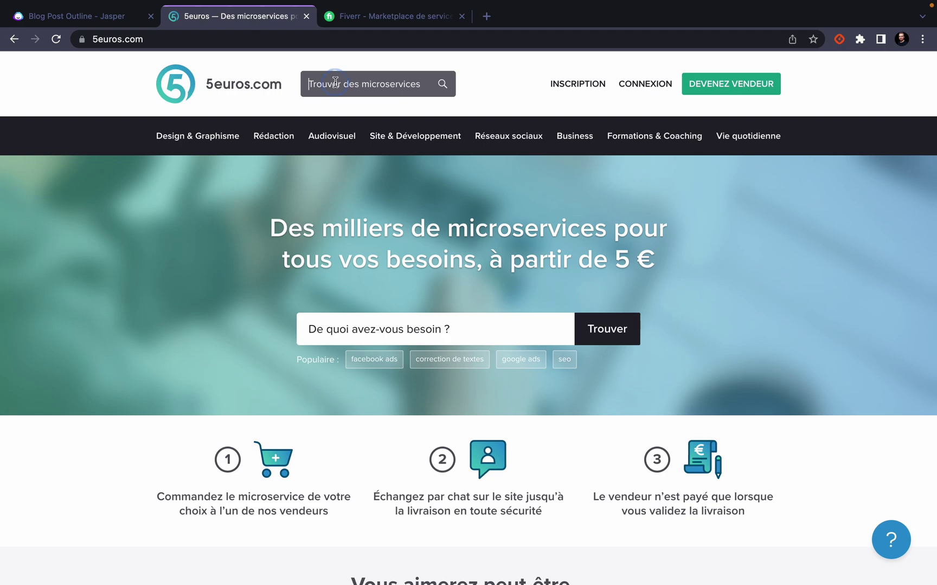
type("article")
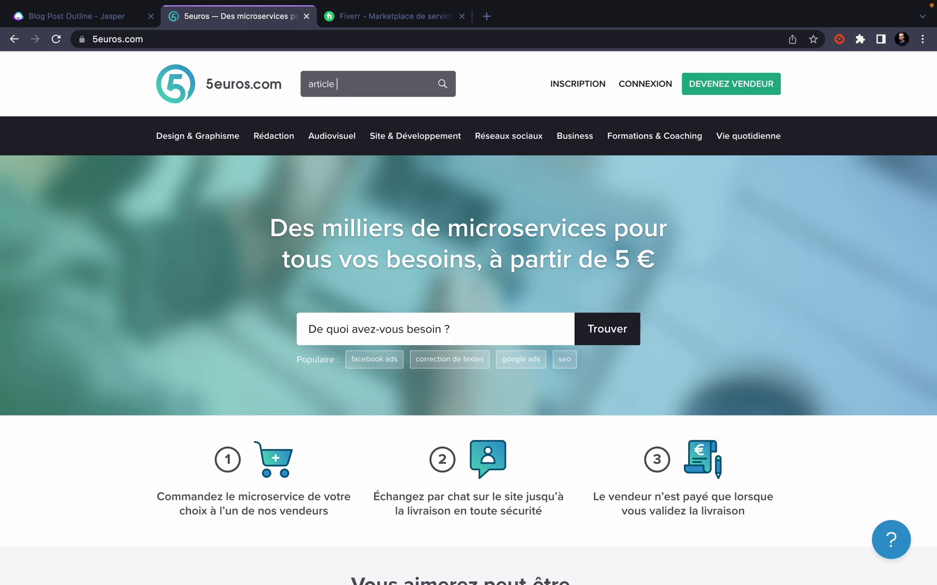
type(" de blog")
key("Return")
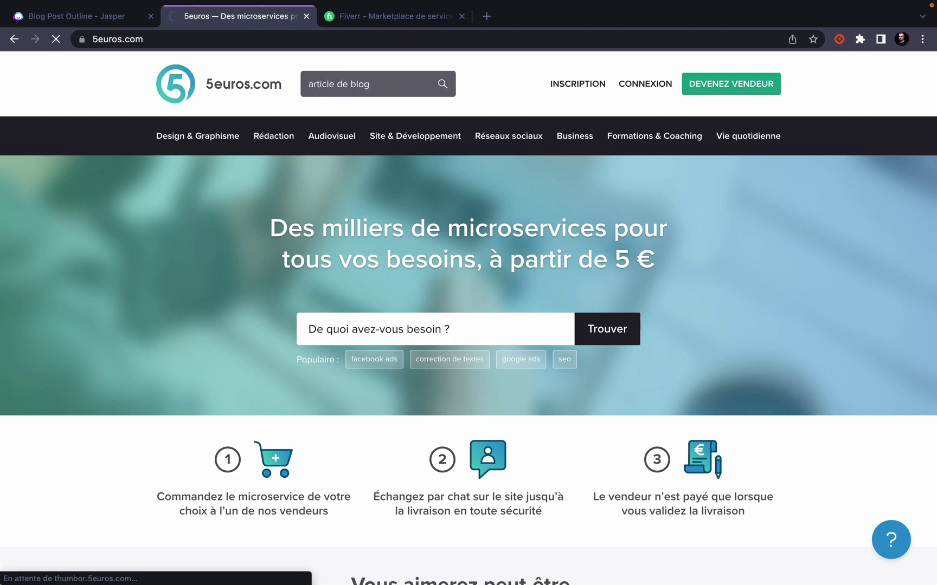
scroll(91, 405, "down", 3)
scroll(91, 405, "down", 1)
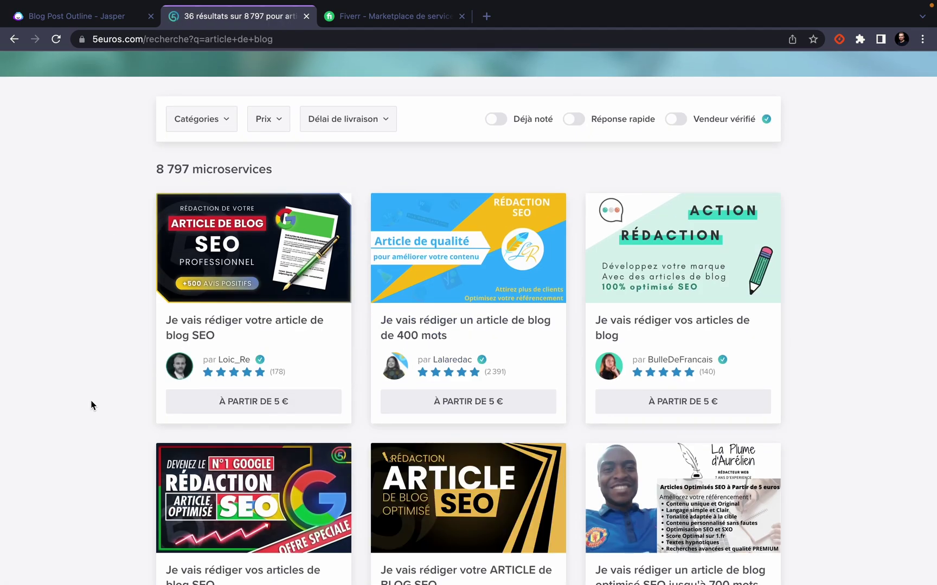
scroll(91, 405, "down", 1)
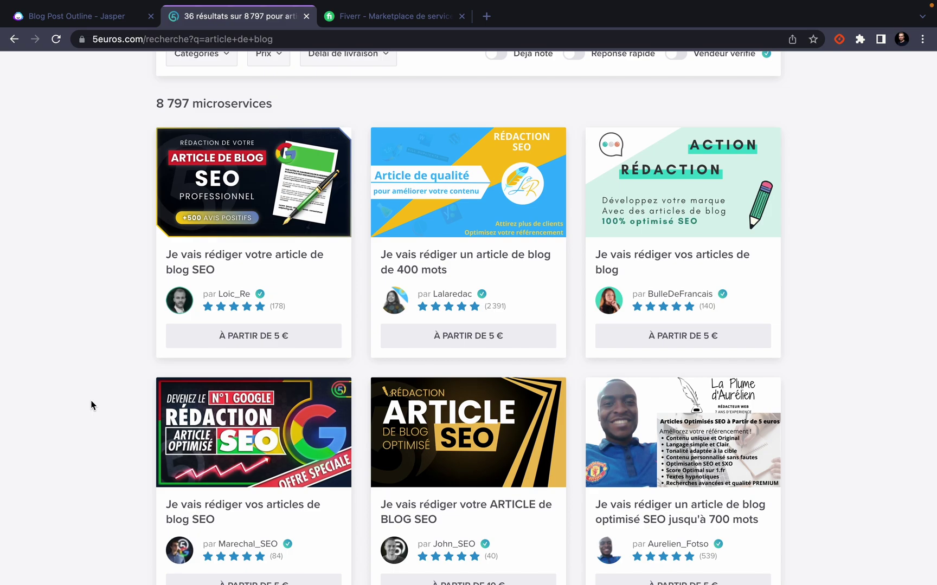
- Open the service "Je vais rédiger un article de blog de 400 mots" and examine its description and package comparison table
left_click(397, 258)
left_click_drag(381, 216, 494, 212)
left_click(838, 228)
scroll(839, 232, "down", 2)
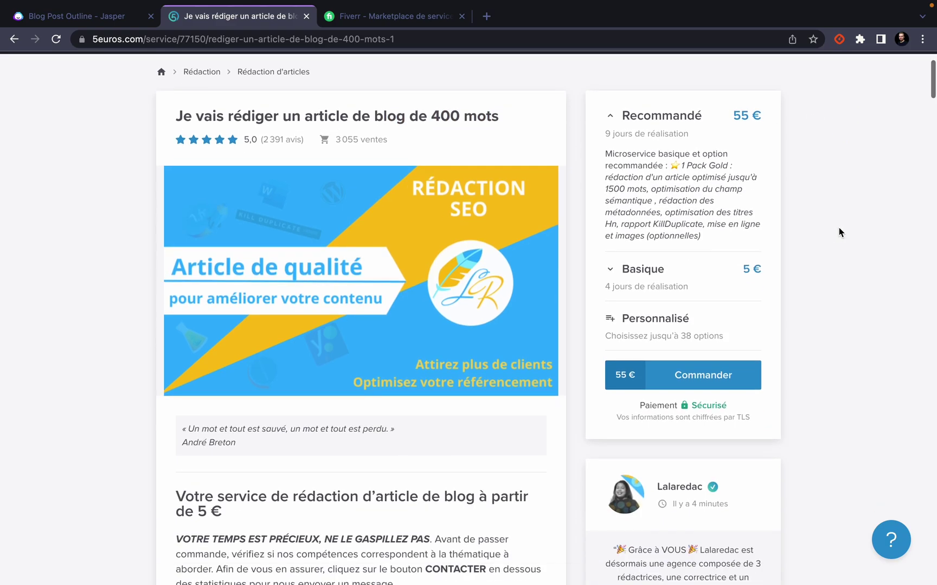
scroll(345, 429, "down", 15)
scroll(345, 428, "up", 3)
scroll(345, 428, "up", 2)
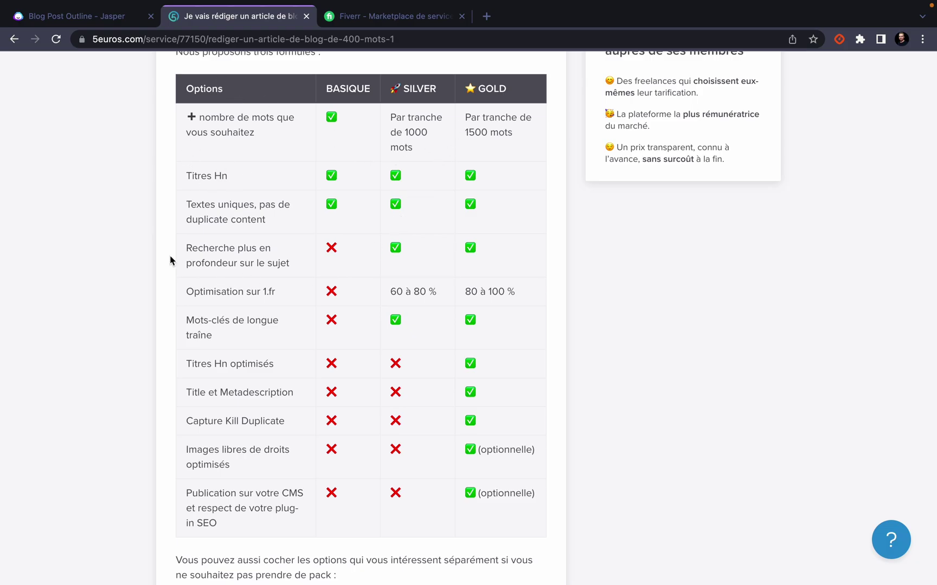
- Examine the service's base offer and the prices of its supplementary options
scroll(170, 260, "down", 20)
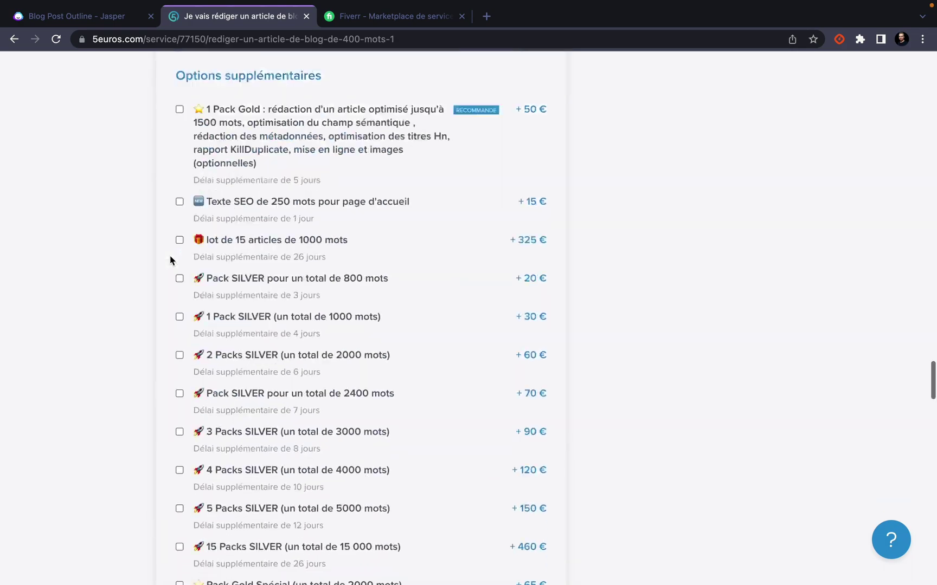
scroll(160, 256, "up", 3)
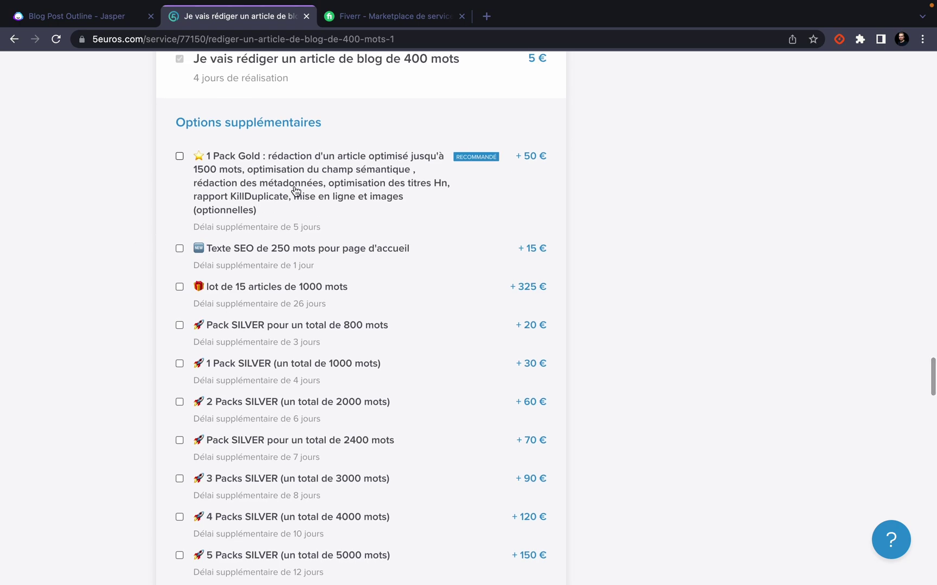
scroll(294, 191, "down", 1)
scroll(303, 179, "up", 5)
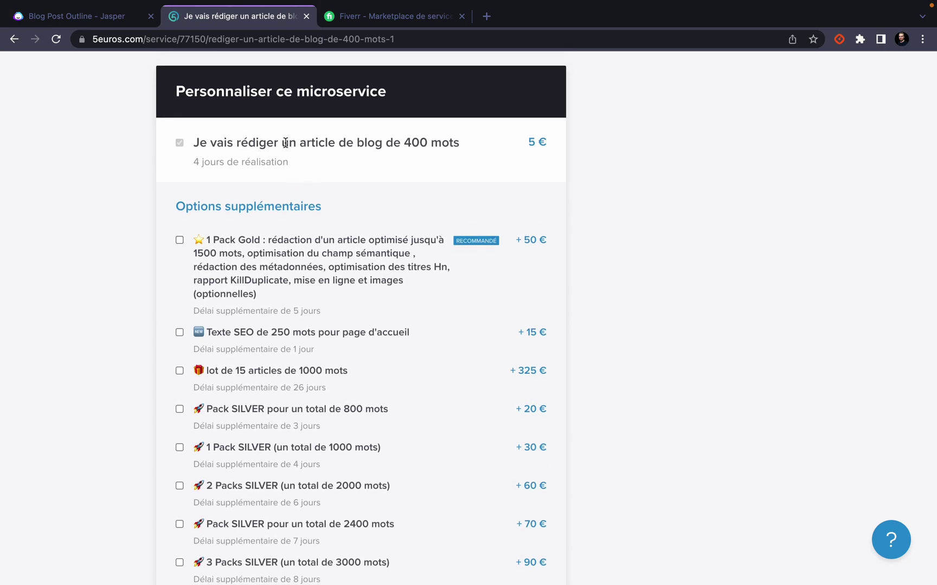
left_click_drag(289, 142, 481, 142)
left_click(38, 136)
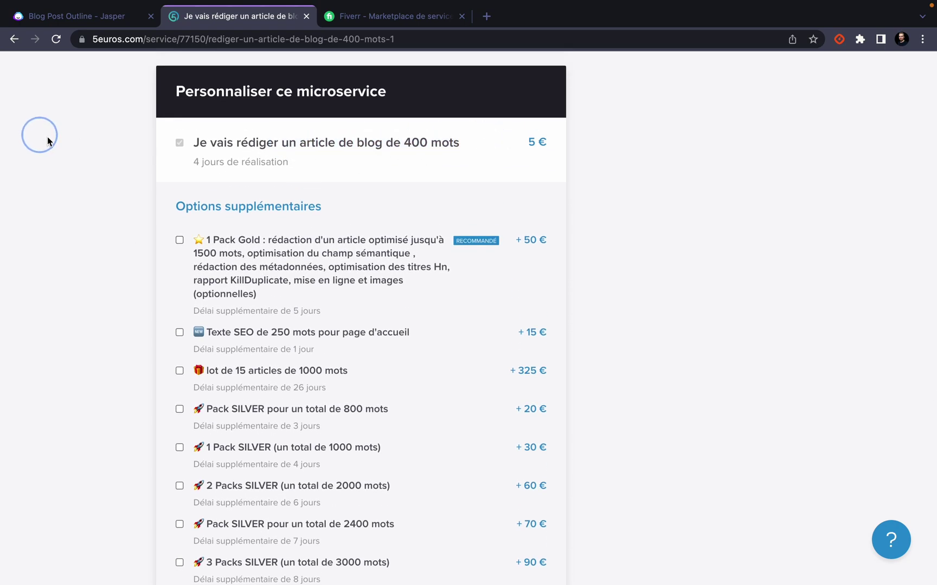
- Switch back to the Jasper document and check the tulip article's word count and length
left_click(96, 18)
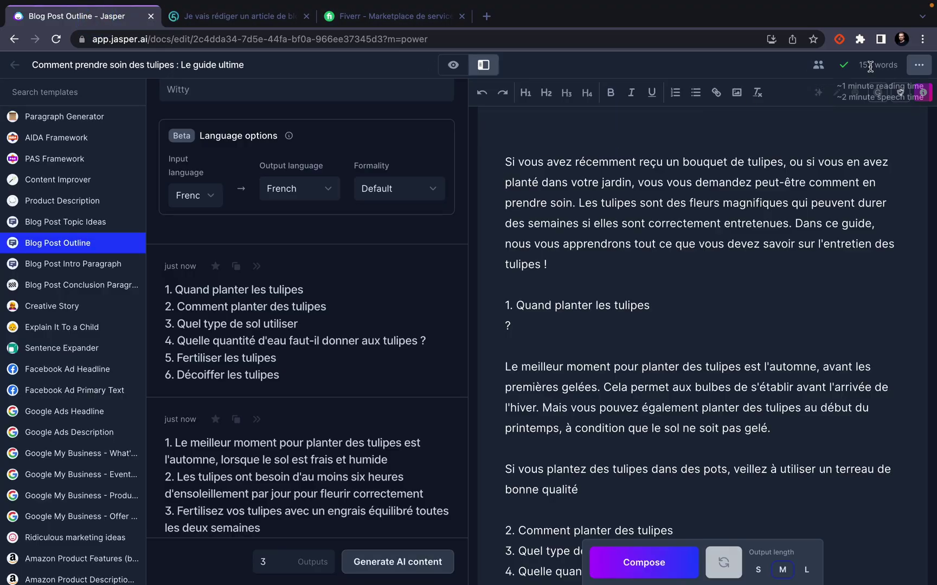
left_click_drag(863, 69, 889, 73)
scroll(670, 360, "up", 1)
scroll(669, 360, "down", 5)
scroll(669, 360, "up", 5)
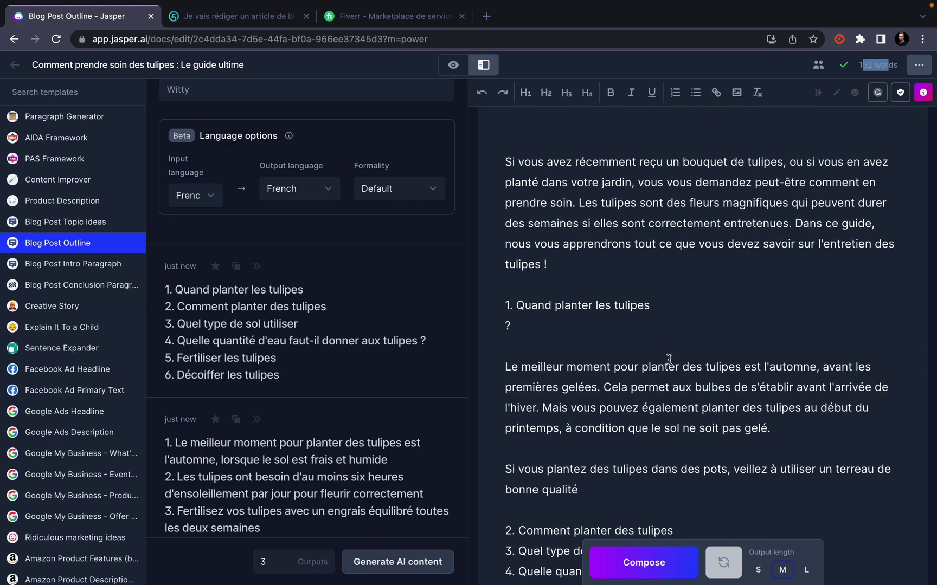
- Return to the 5euros service and compare the prices of the 15 Packs SILVER and 1 Pack SILVER options
left_click(227, 16)
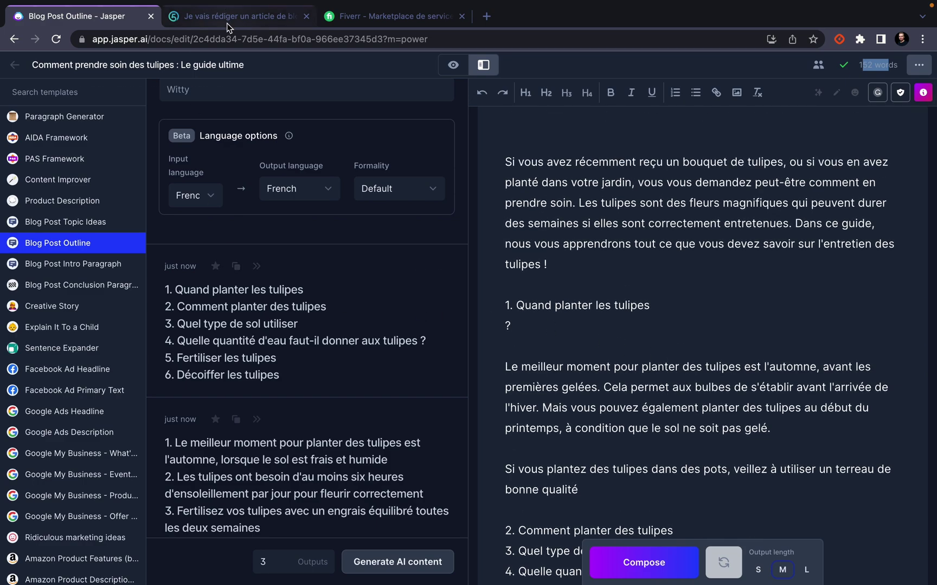
scroll(69, 462, "down", 6)
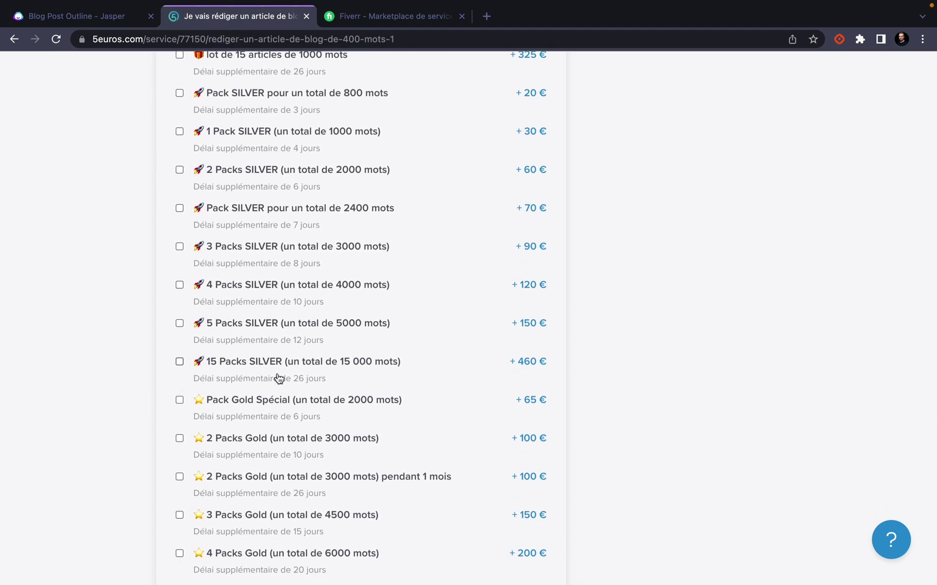
scroll(278, 379, "up", 1)
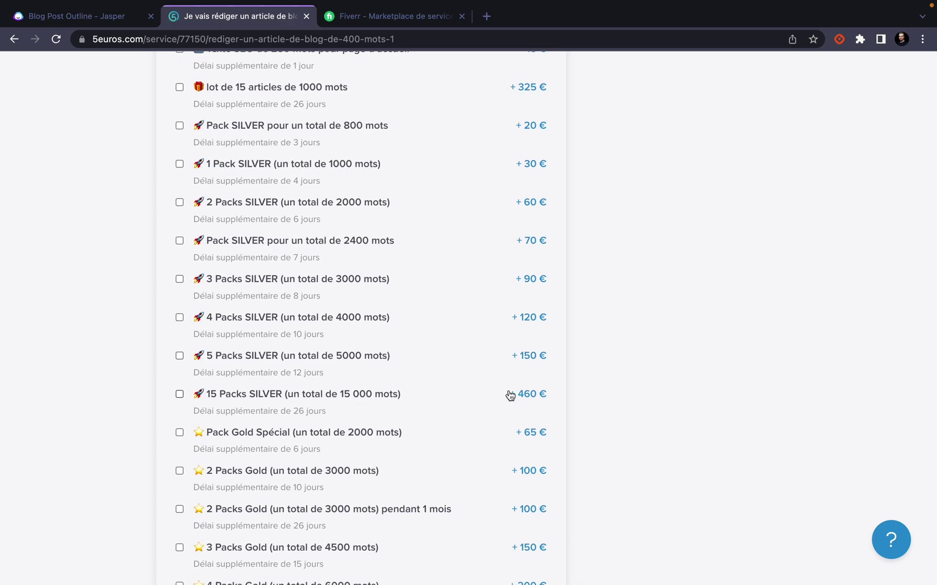
left_click_drag(533, 395, 541, 397)
left_click(648, 391)
scroll(397, 358, "up", 3)
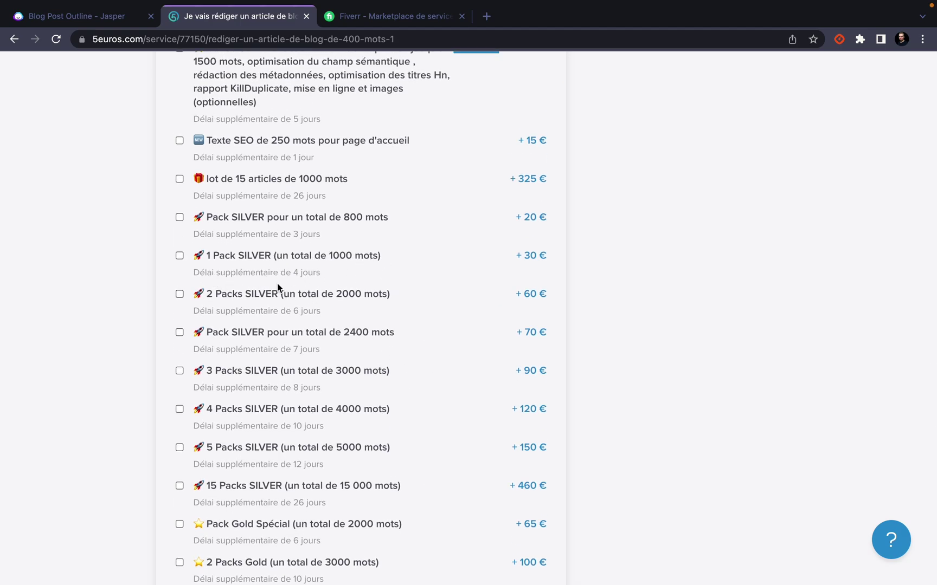
left_click_drag(531, 254, 502, 258)
left_click(635, 258)
- Search Google for "jasper ai" in a new browser tab
left_click(91, 48)
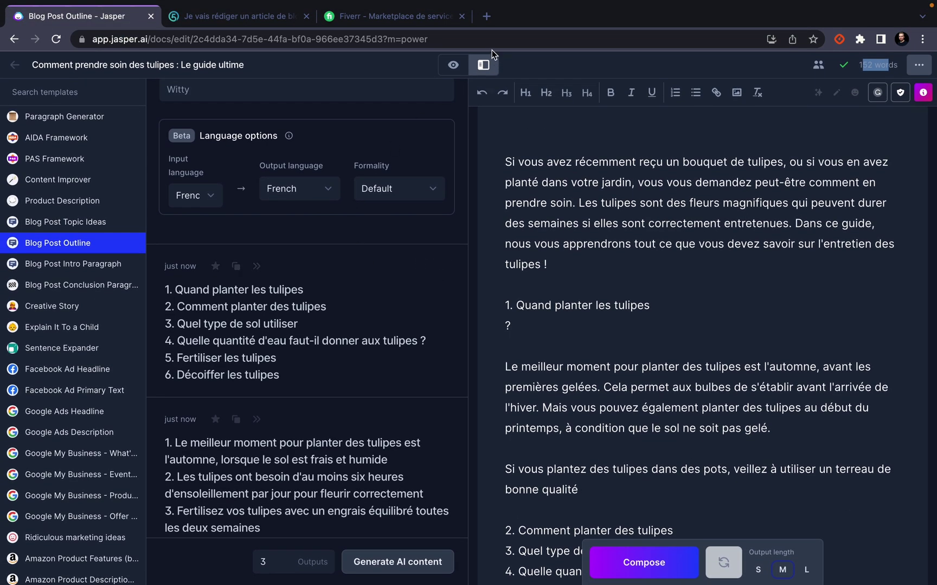
left_click(486, 16)
type("jas")
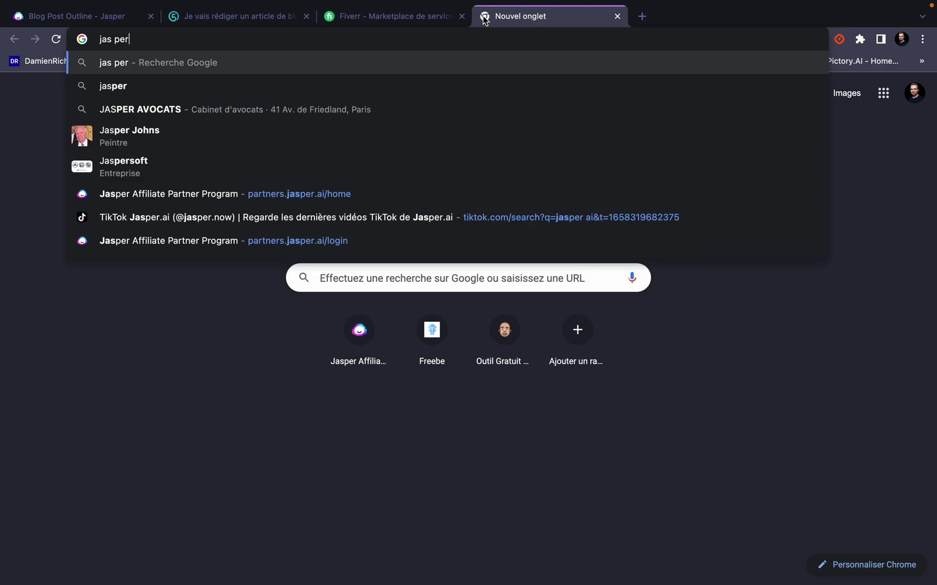
type("per au")
key("Return")
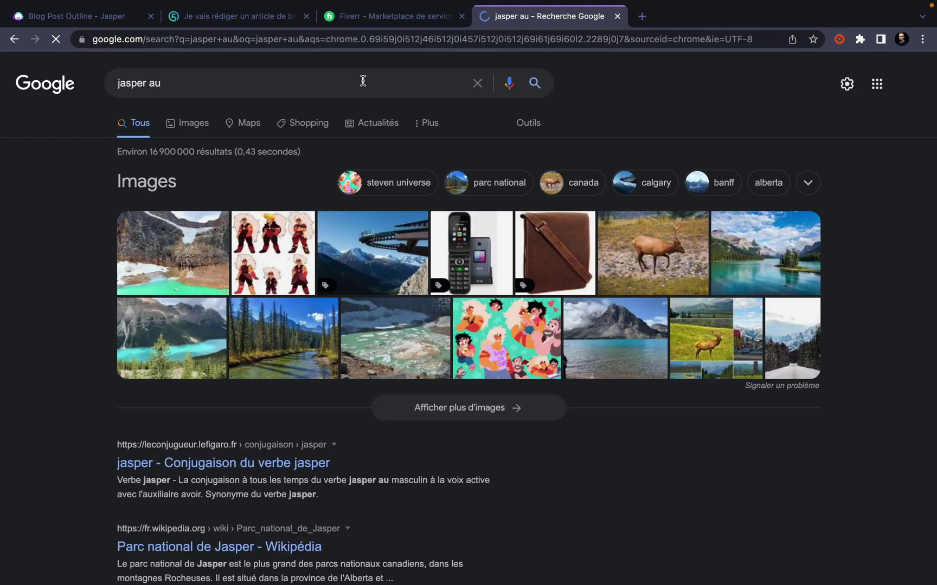
left_click(238, 84)
key("BackSpace")
type("i")
key("Return")
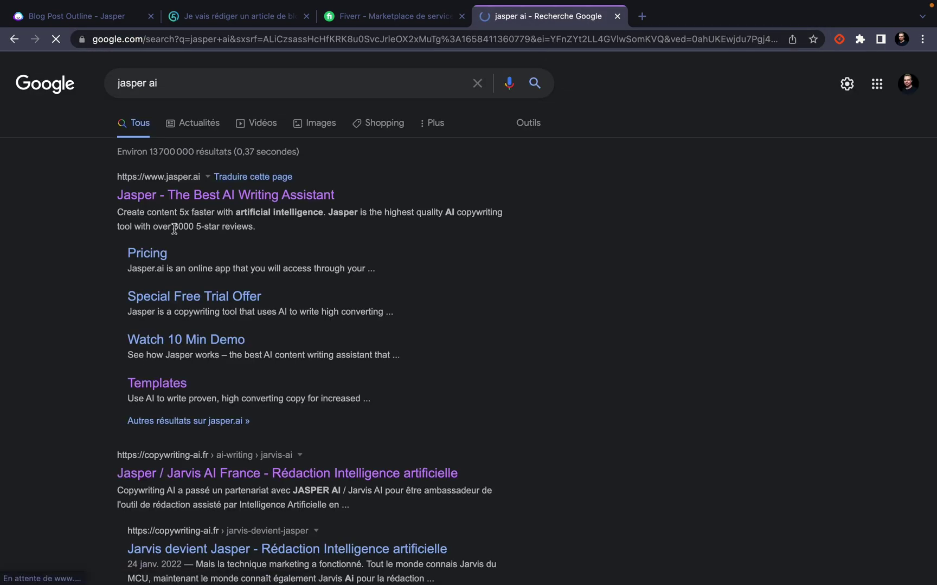
- Open the official Jasper website and examine the plans on its pricing page
left_click(184, 205)
left_click(433, 87)
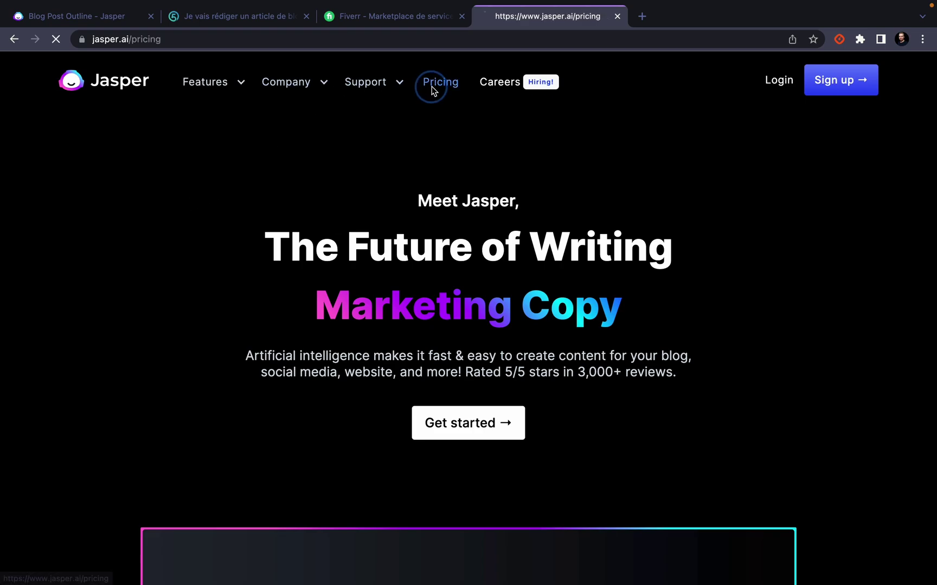
scroll(341, 271, "down", 4)
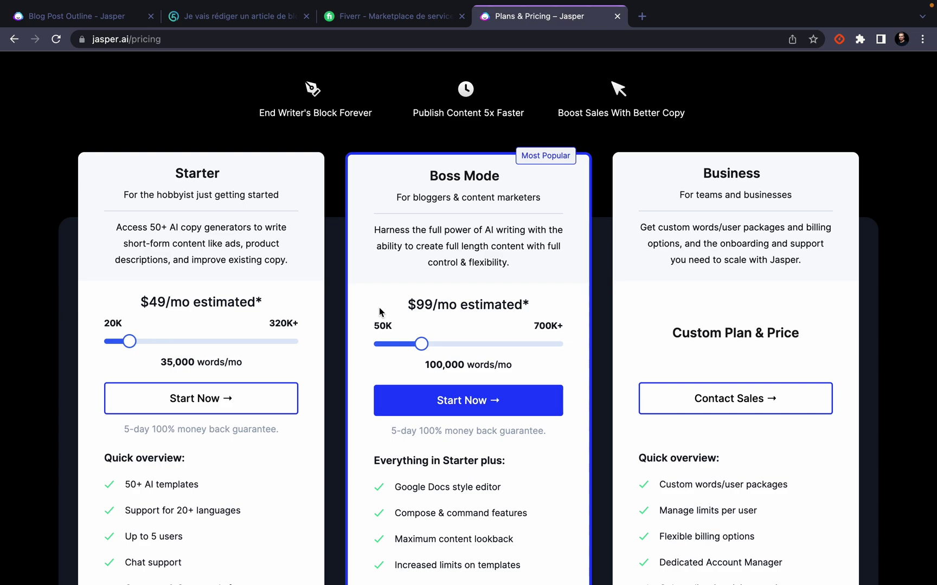
- Set the Boss Mode plan to 50,000 words per month and highlight its 5-day money back guarantee
scroll(379, 308, "down", 2)
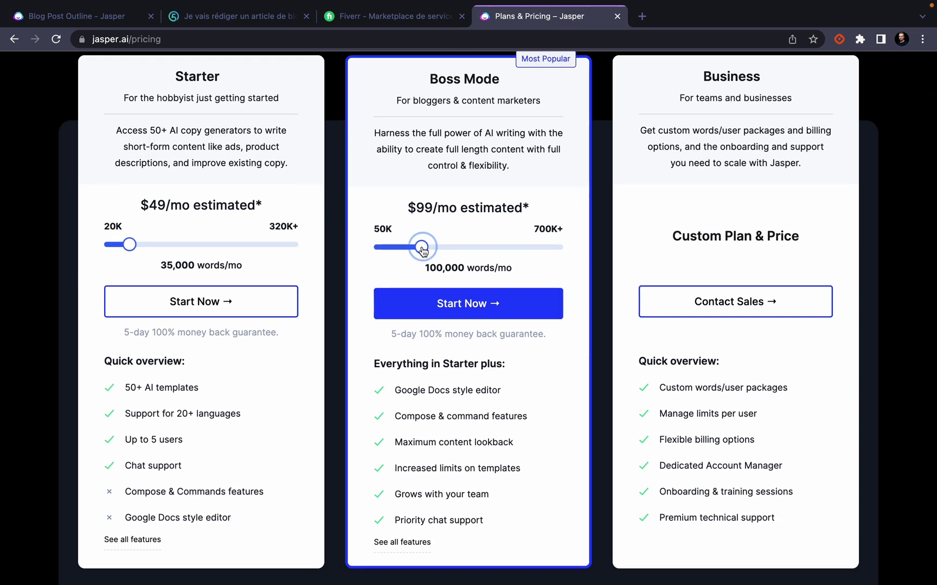
left_click_drag(423, 248, 373, 247)
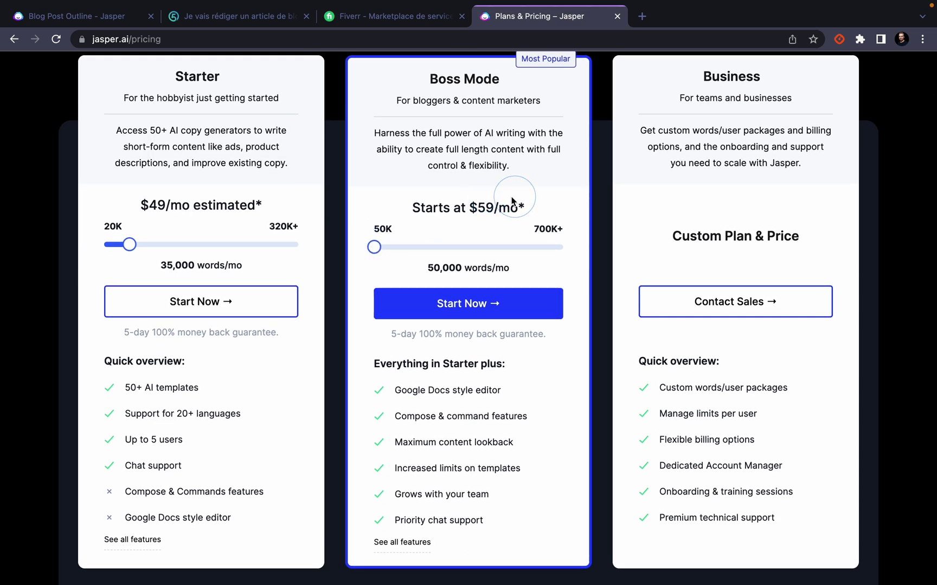
scroll(450, 244, "down", 2)
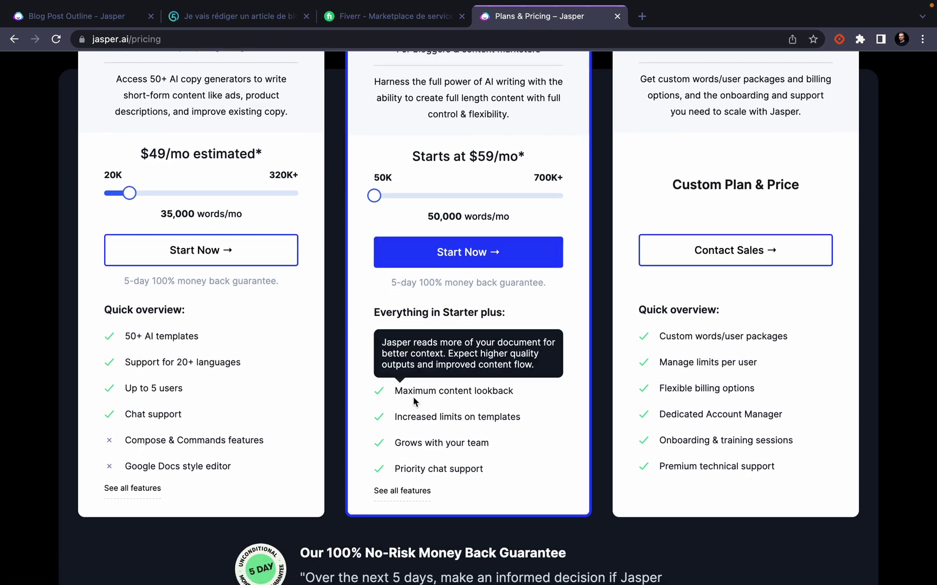
left_click_drag(392, 228, 543, 227)
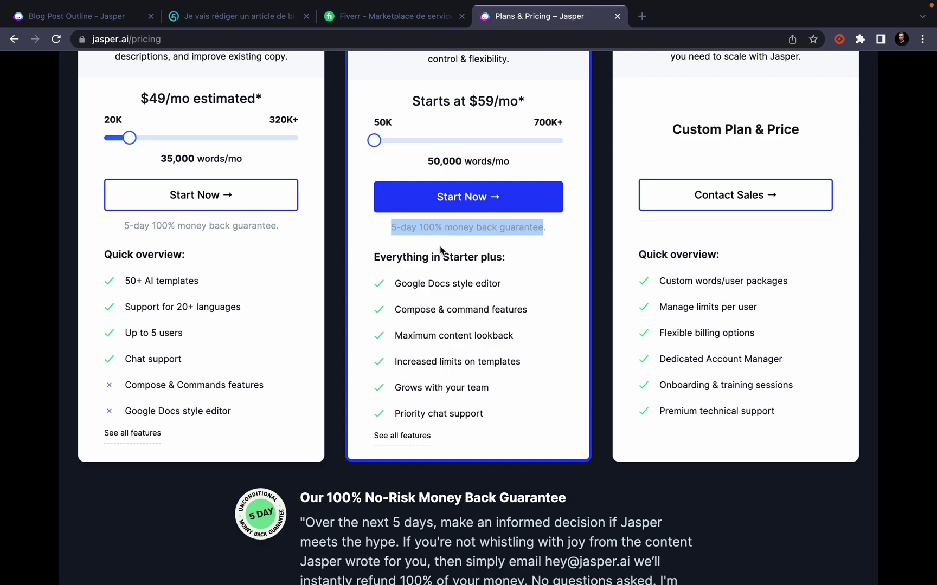
- Review the Boss Mode plan's price and included features, such as the Google Docs style editor and the compose and command features
scroll(517, 251, "up", 5)
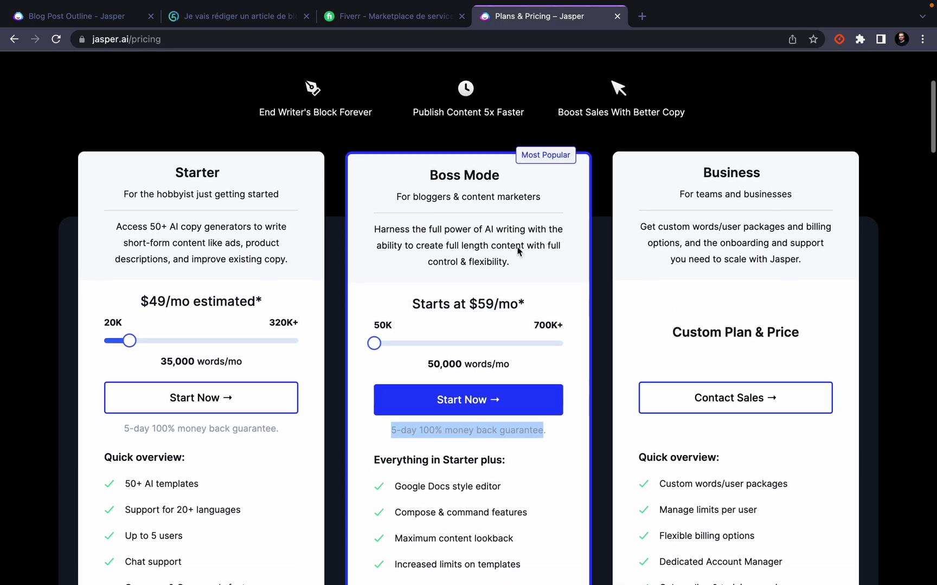
scroll(519, 251, "down", 4)
scroll(517, 251, "down", 3)
left_click(424, 295)
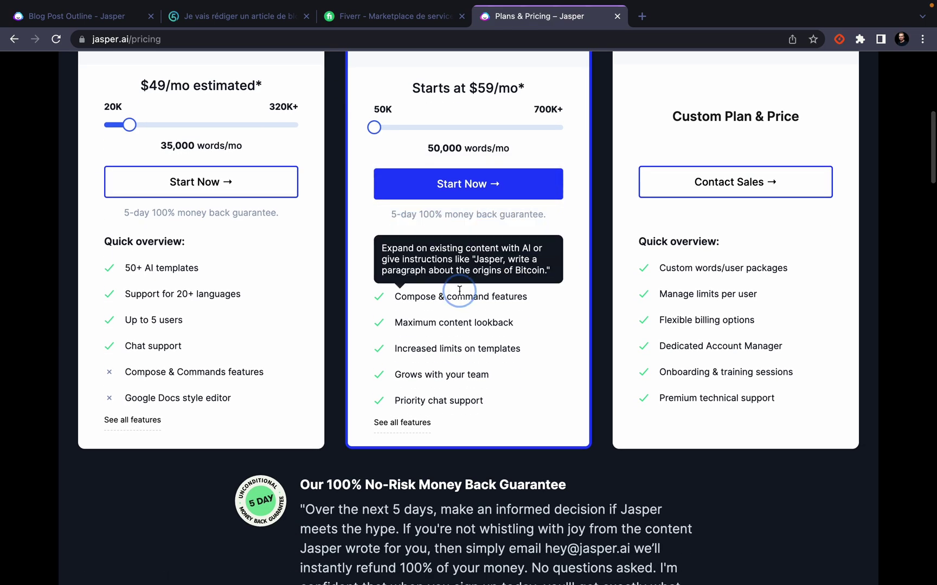
scroll(461, 266, "up", 5)
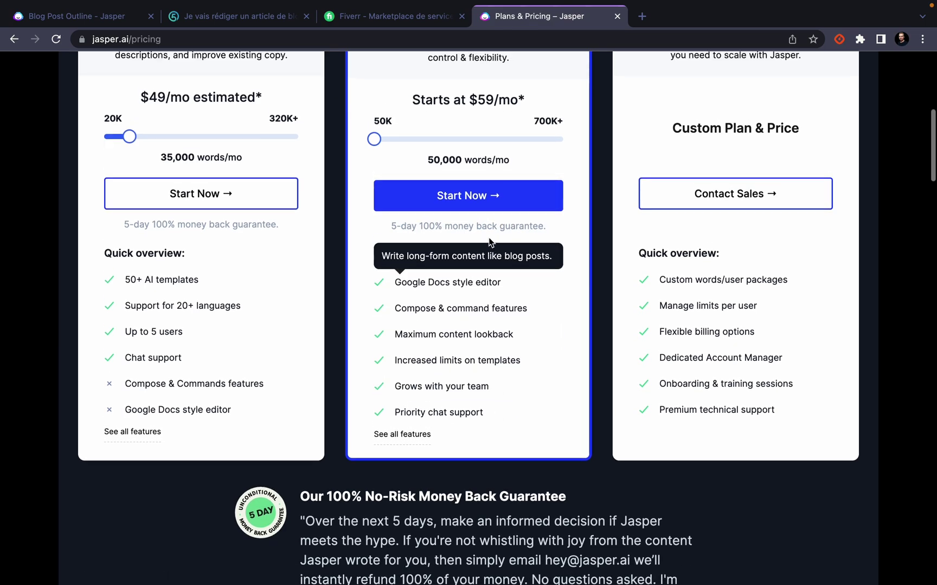
- Revisit the 5euros article packs and the Fiverr home page, and return to Jasper's pricing page to compare its plans
left_click(241, 17)
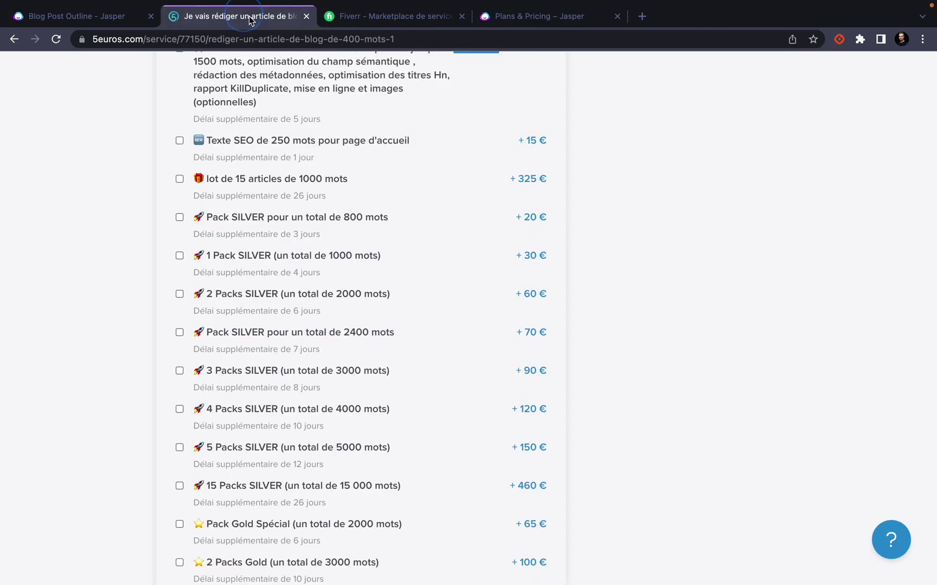
left_click(362, 24)
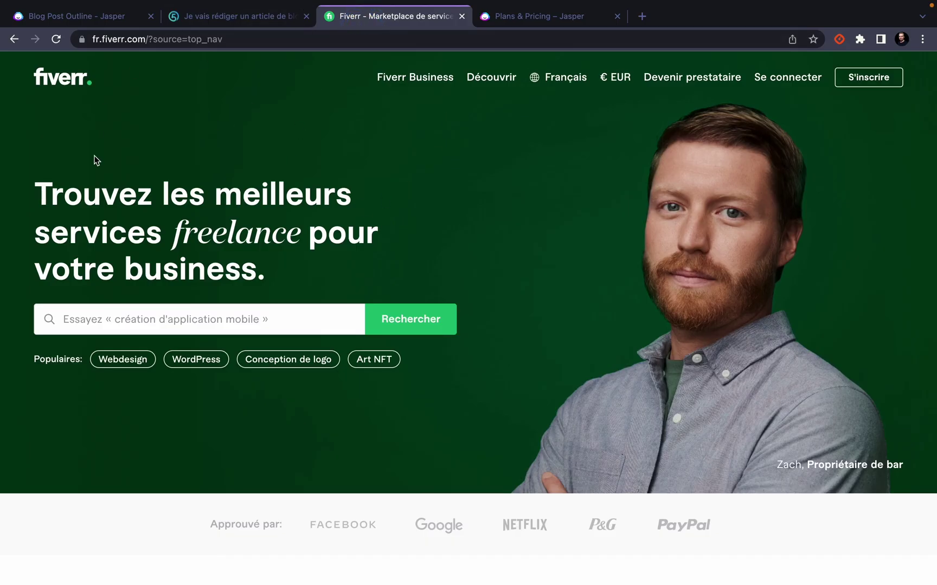
left_click(511, 25)
scroll(352, 449, "up", 1)
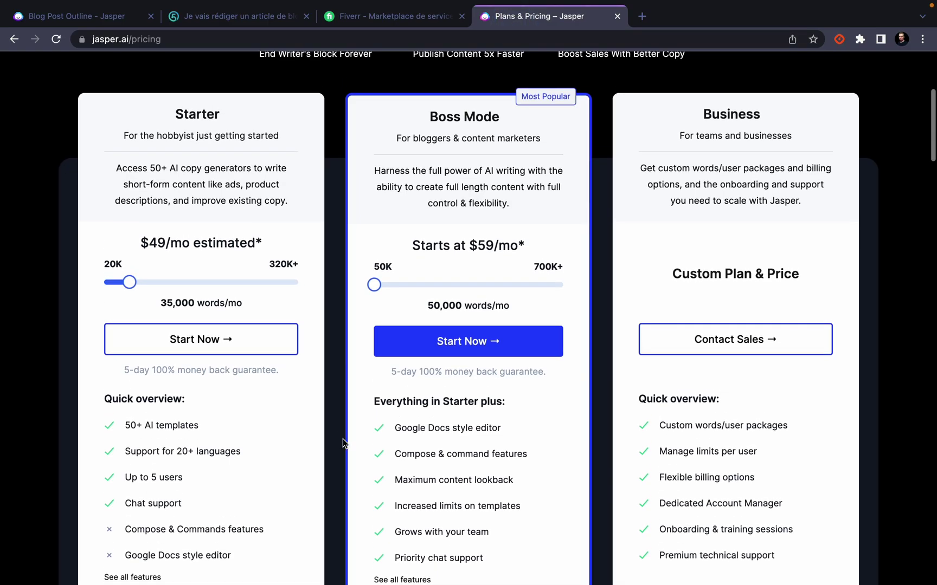
scroll(340, 436, "up", 5)
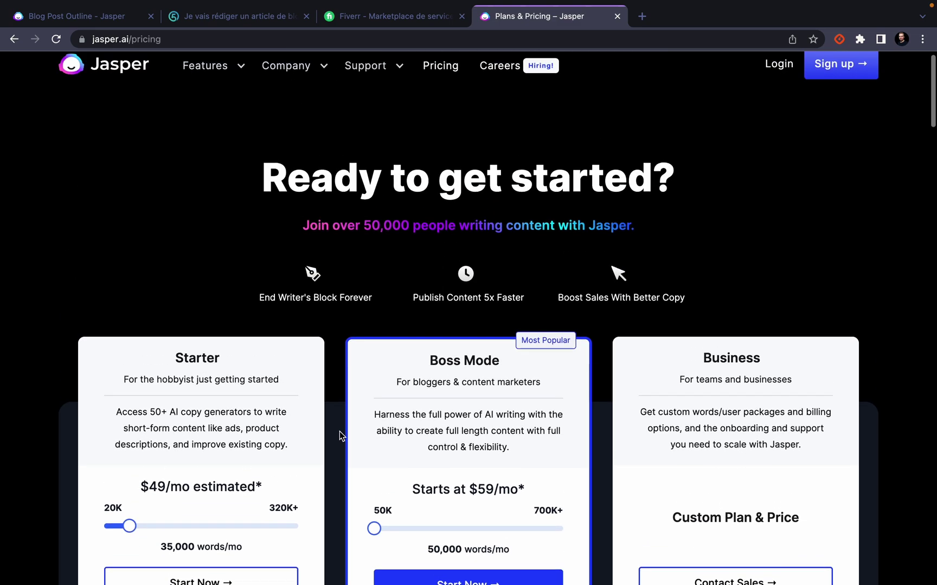
scroll(340, 436, "down", 1)
scroll(422, 183, "up", 3)
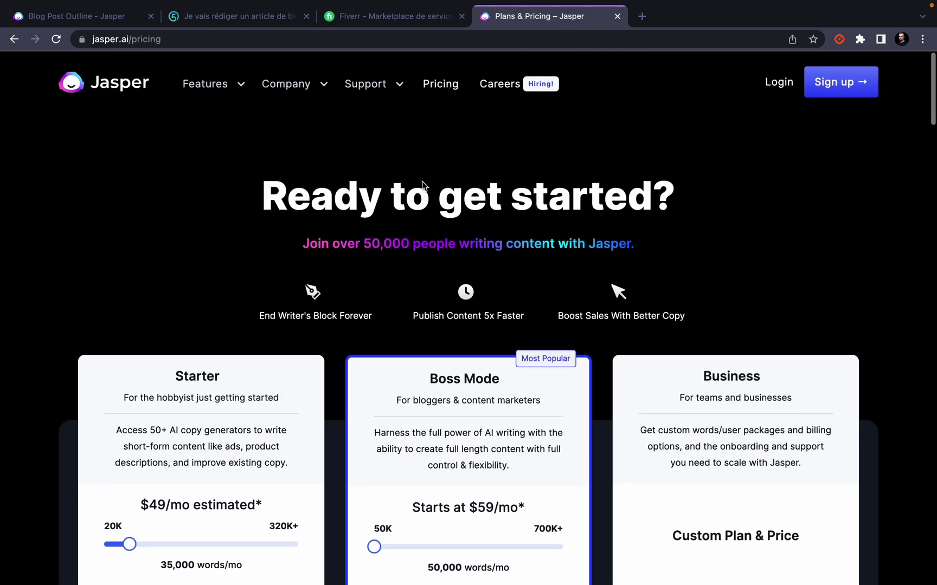